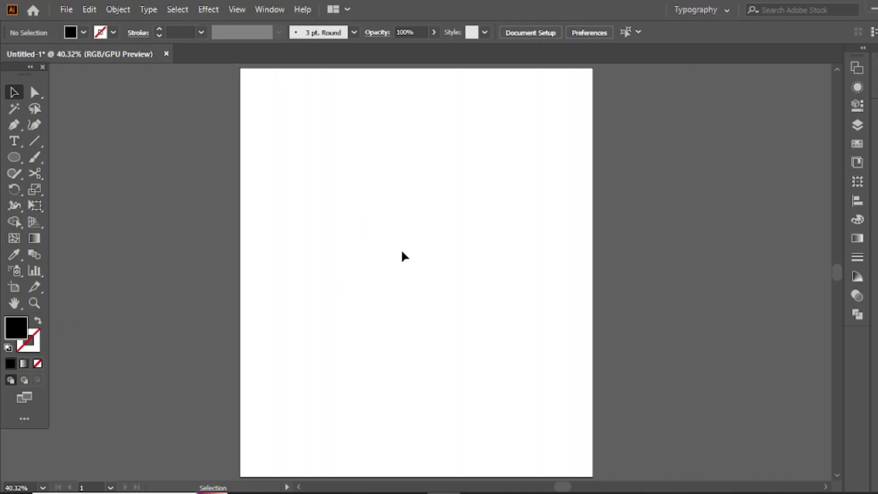
Step: Type a U in Nexa Heavy on the artboard and scale it up
click(14, 143)
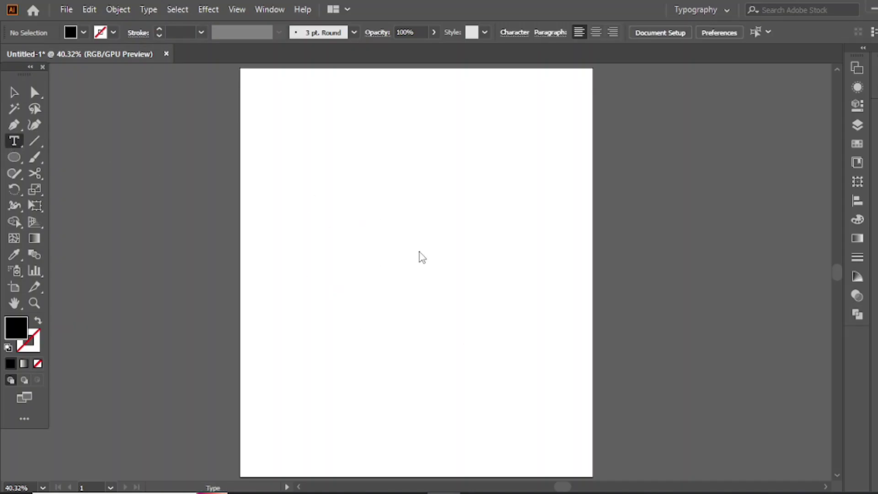
click(357, 235)
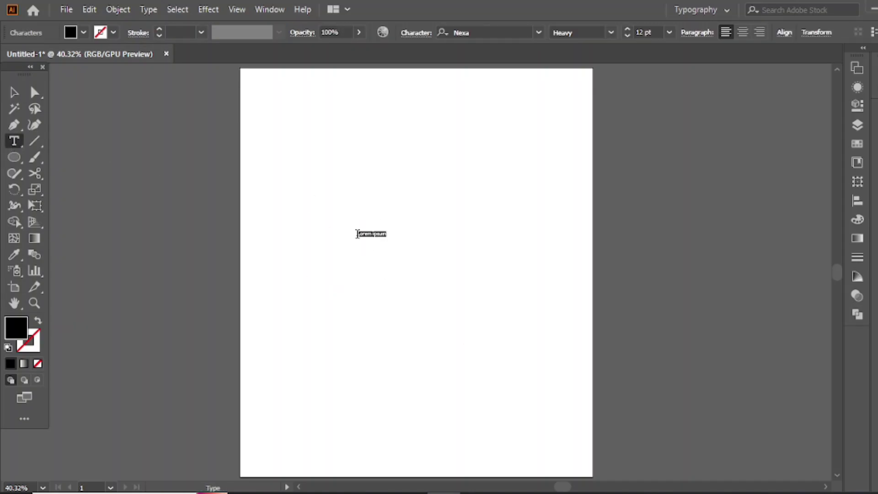
click(14, 93)
mouse_move(365, 240)
mouse_down()
mouse_move(581, 365)
mouse_move(411, 308)
mouse_up()
drag(392, 252, 363, 255)
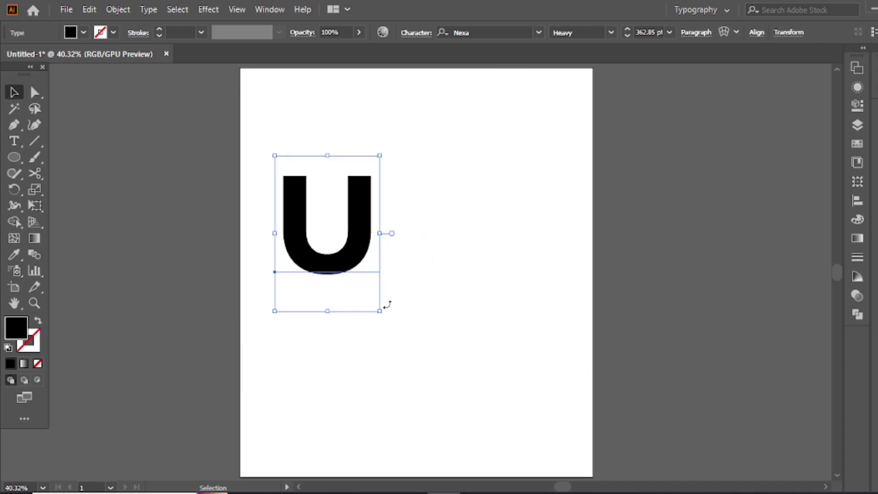
drag(381, 312, 393, 320)
mouse_move(349, 266)
mouse_down()
mouse_move(353, 286)
mouse_move(475, 280)
mouse_up()
Step: Duplicate the U to its right and retype the copy as P
click(402, 281)
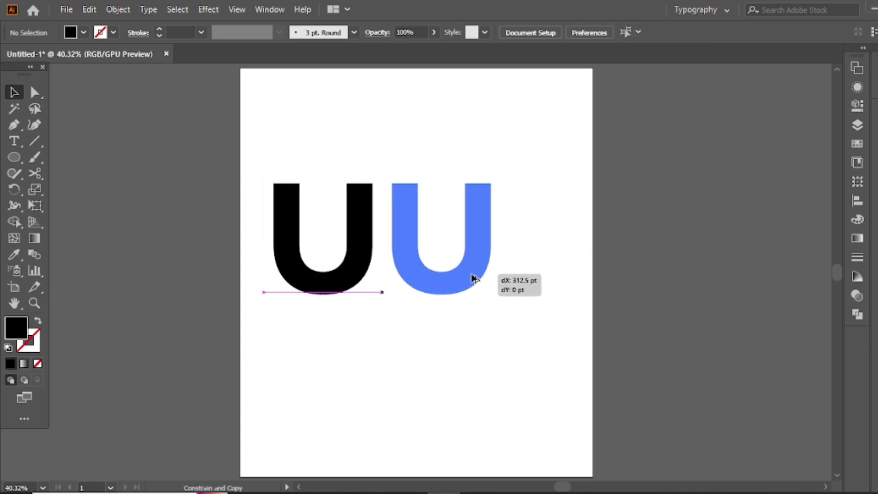
key(t)
double_click(427, 251)
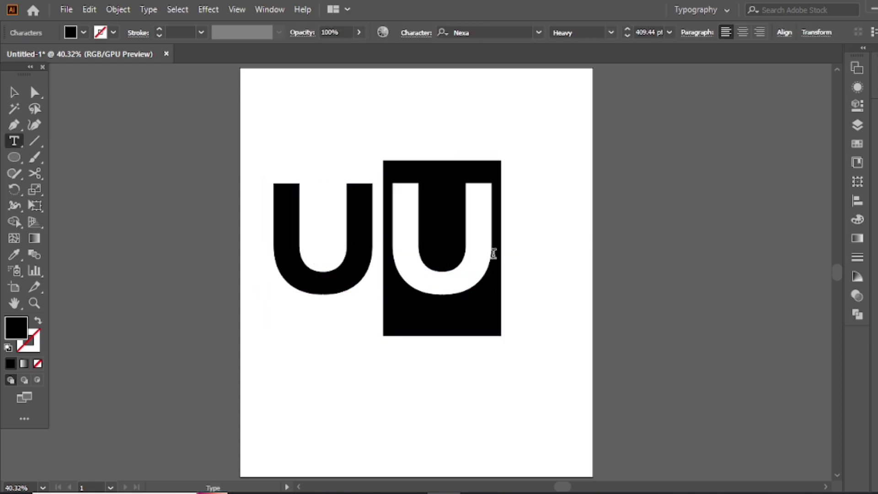
text(P)
Step: Expand both letters into outlines and move the P right and down, away from the U
click(16, 94)
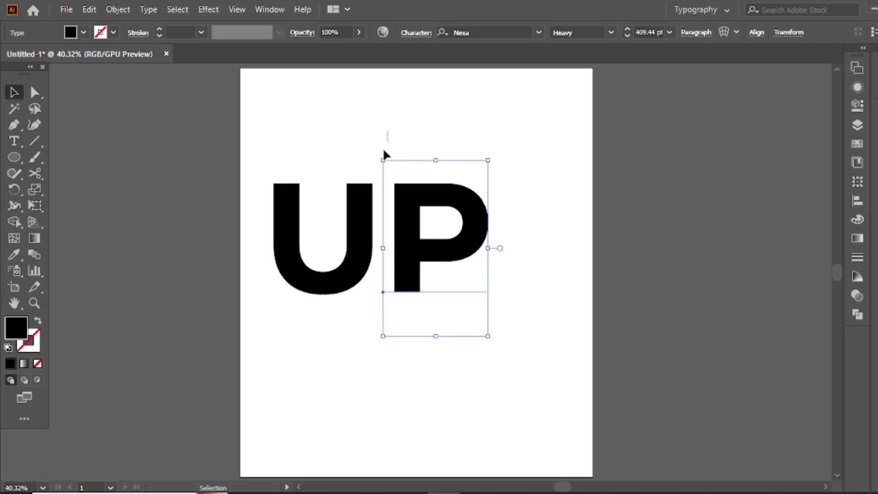
drag(387, 131, 290, 245)
click(115, 9)
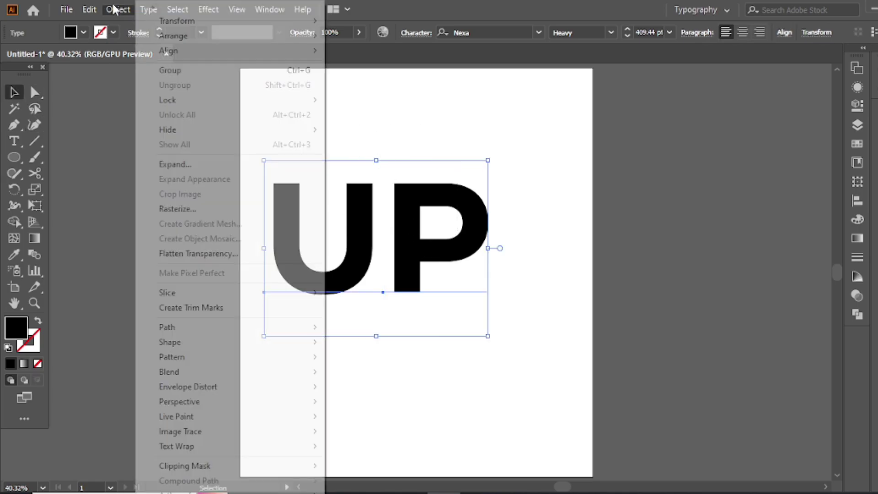
click(175, 164)
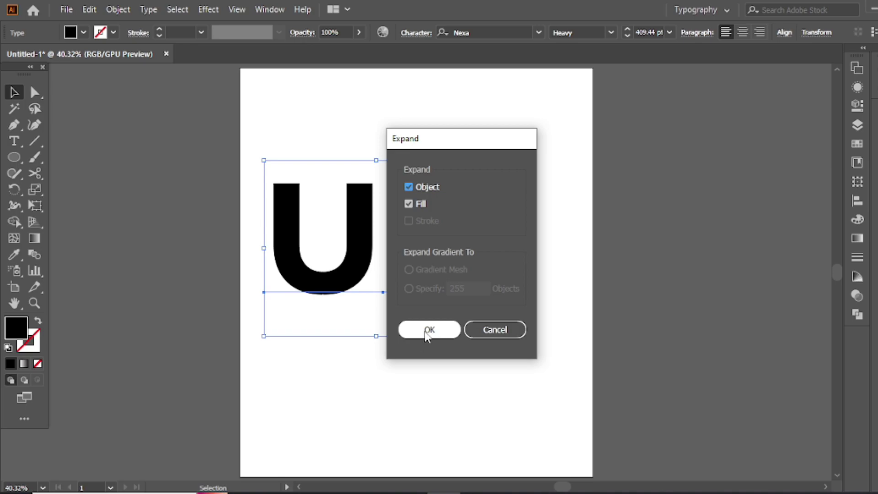
click(427, 330)
click(404, 162)
drag(419, 227, 484, 270)
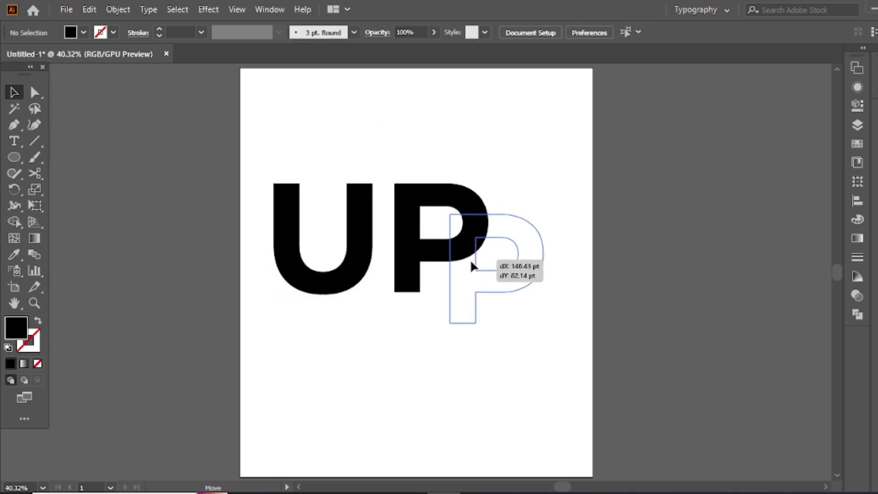
click(372, 255)
click(391, 211)
Step: Draw a diagonal line across the U and delete the part right of it with Shape Builder
key(p)
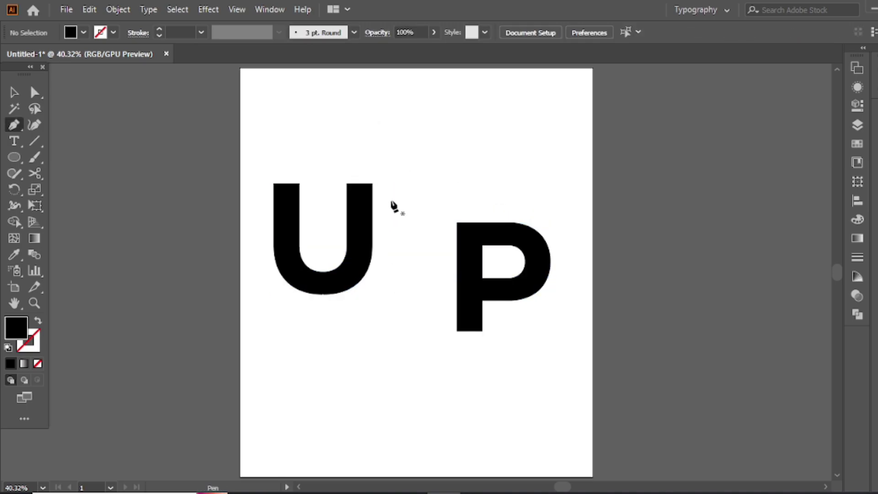
click(391, 200)
click(278, 352)
key(v)
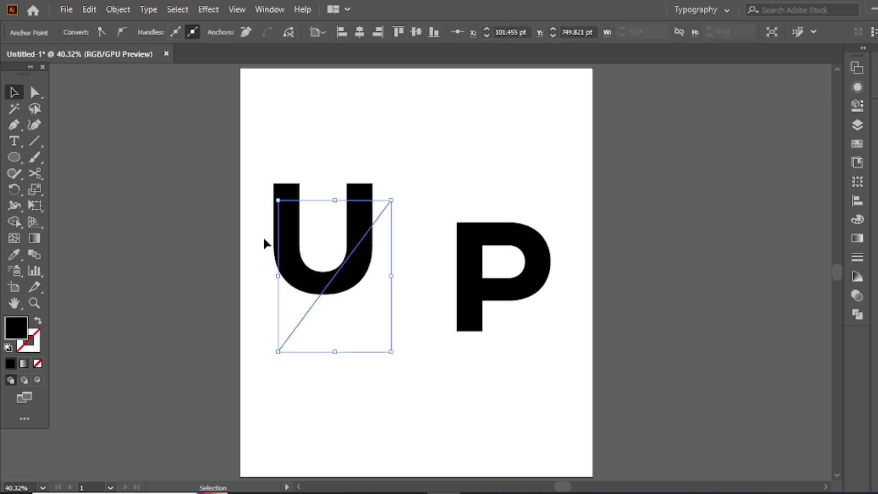
shift+click(292, 286)
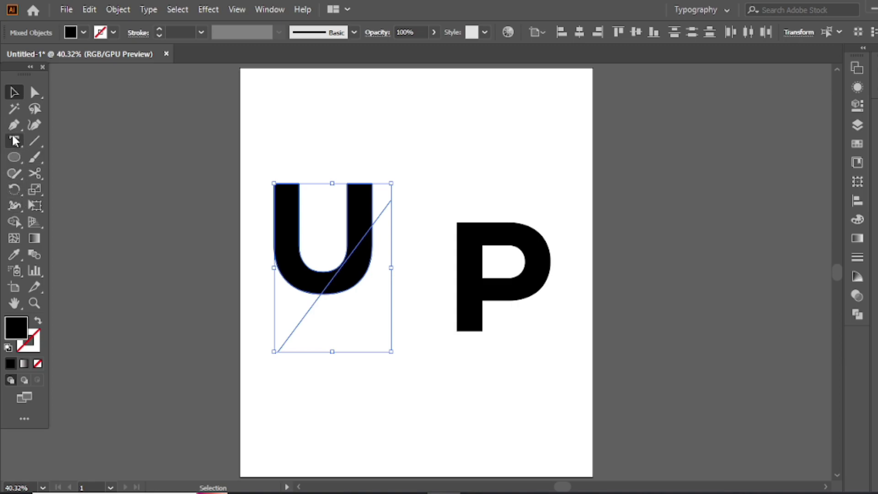
click(14, 222)
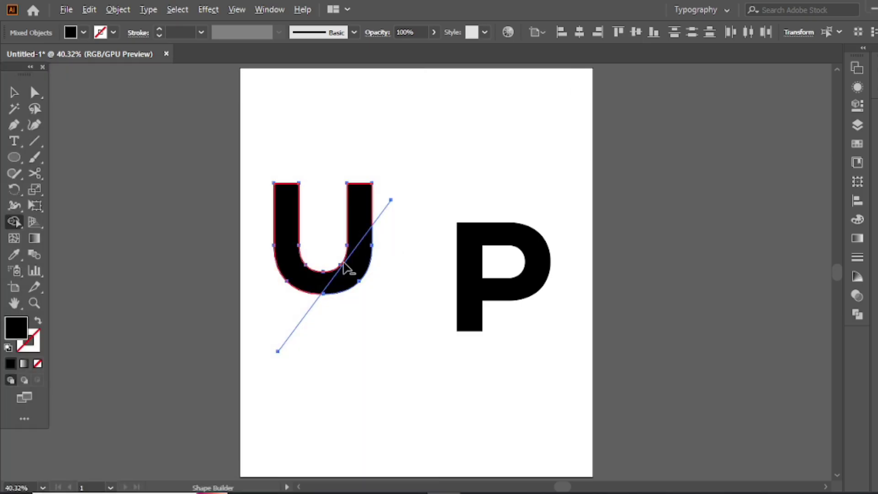
alt+click(364, 261)
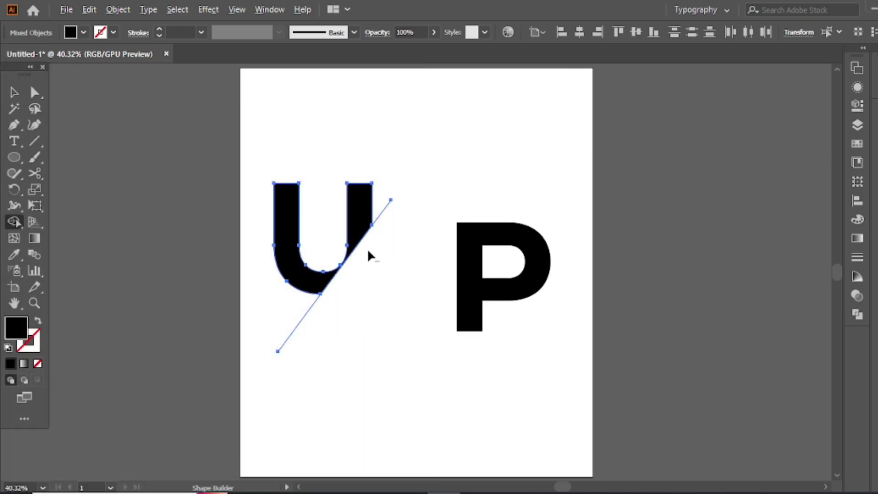
click(14, 92)
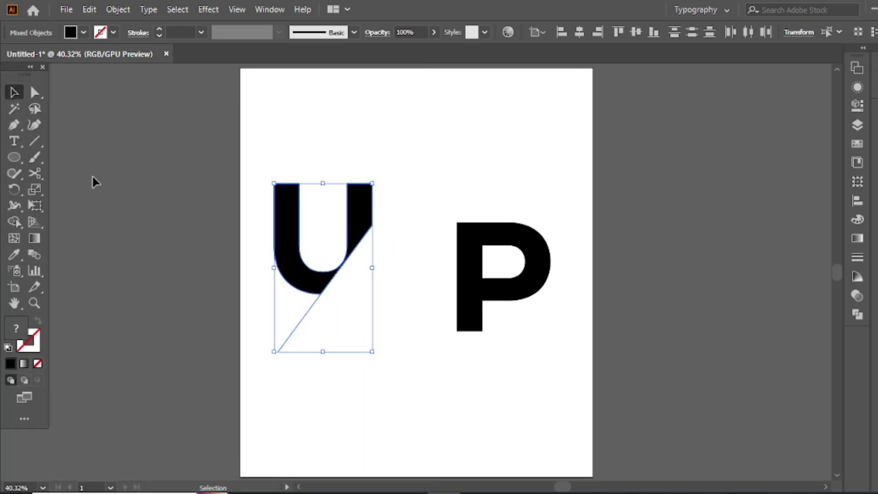
Step: Extend the diagonal path with an extra point, ending it at the U's top corner
key(p)
click(278, 352)
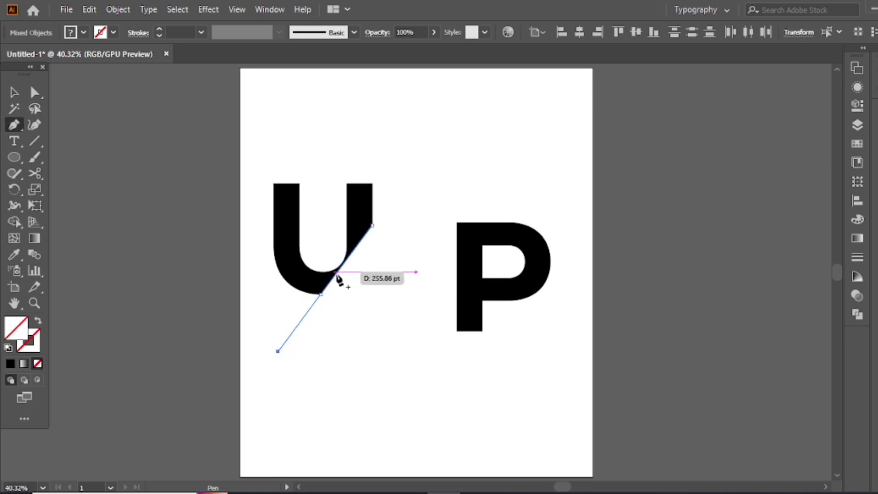
alt+scroll(340, 278, up, 4)
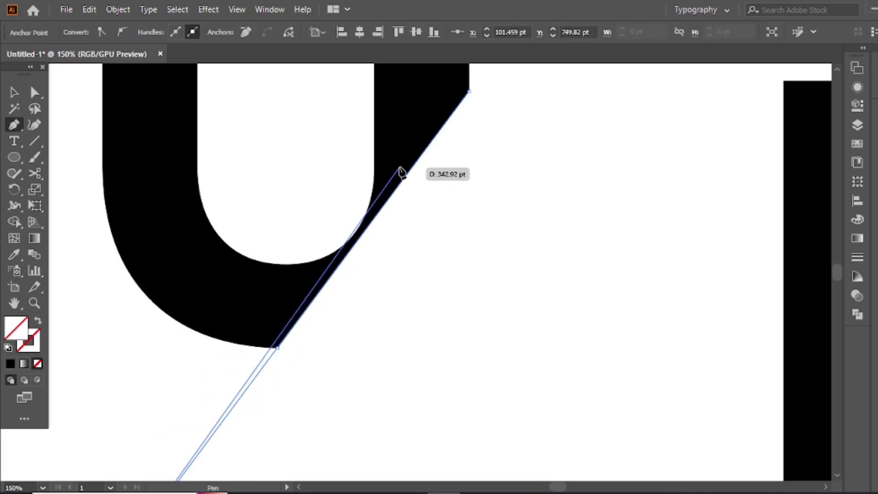
click(426, 137)
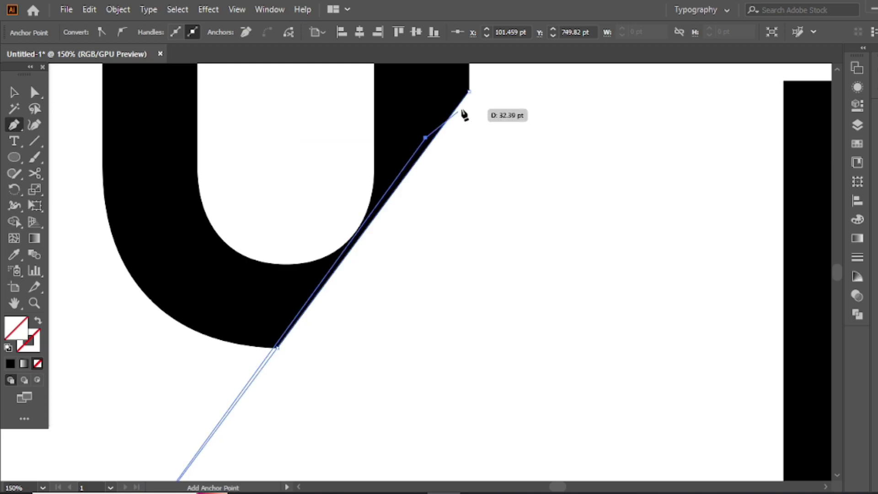
click(469, 92)
key(v)
alt+scroll(355, 220, down, 2)
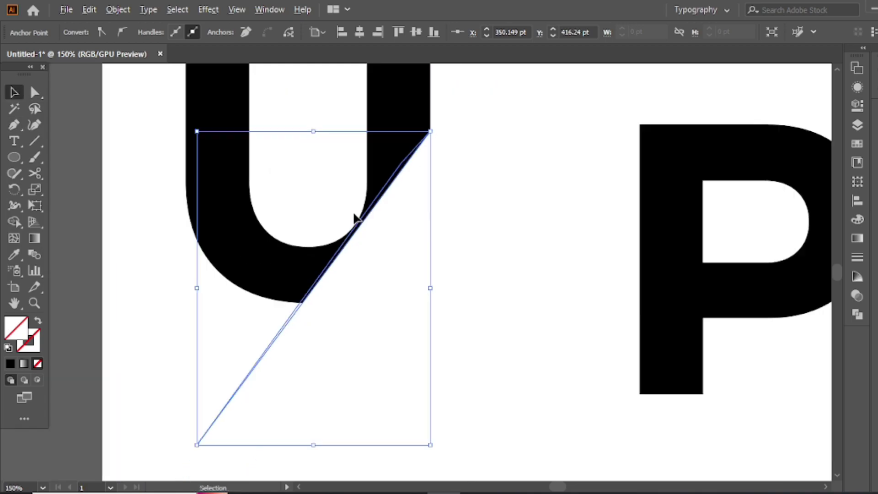
alt+scroll(423, 151, down, 2)
Step: Merge the U's pieces into one shape with Shape Builder and reset default fill and stroke
drag(424, 151, 260, 288)
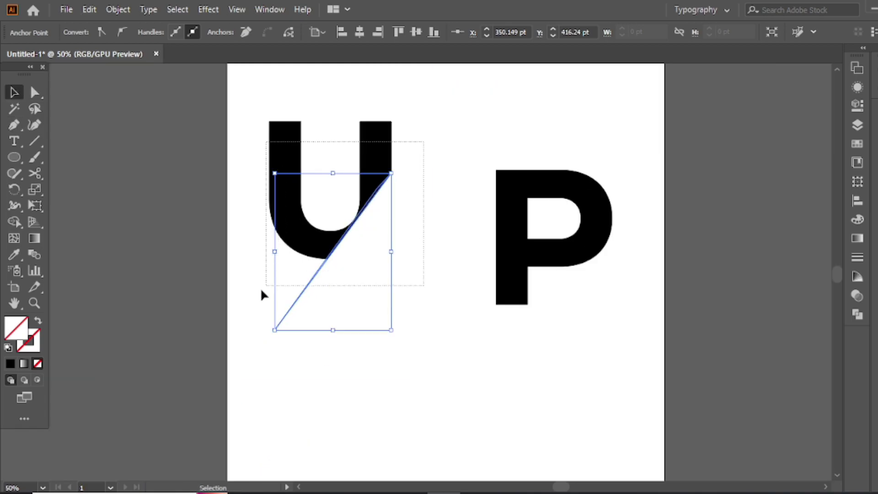
click(14, 222)
alt+scroll(321, 224, up, 2)
alt+scroll(517, 138, up, 2)
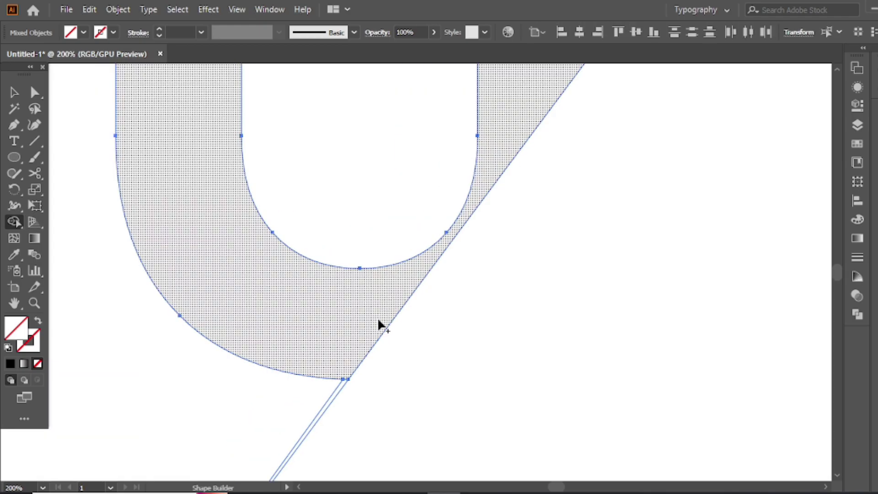
drag(377, 317, 347, 377)
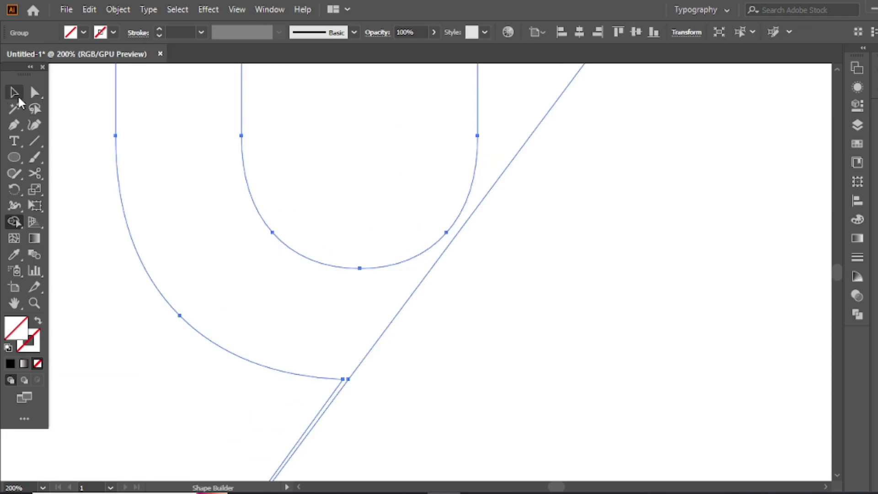
click(15, 92)
alt+scroll(375, 210, down, 3)
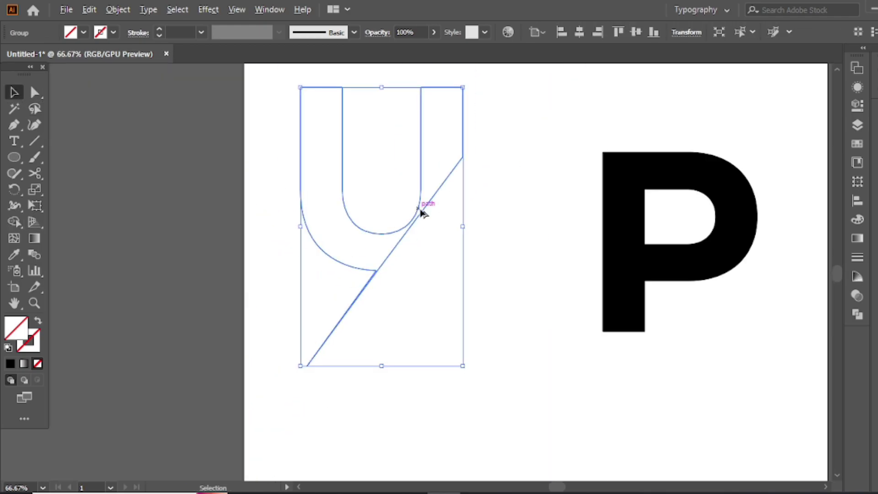
click(9, 348)
Step: Make the U solid black and drag its corner and bottom anchors down into a long spike
click(38, 322)
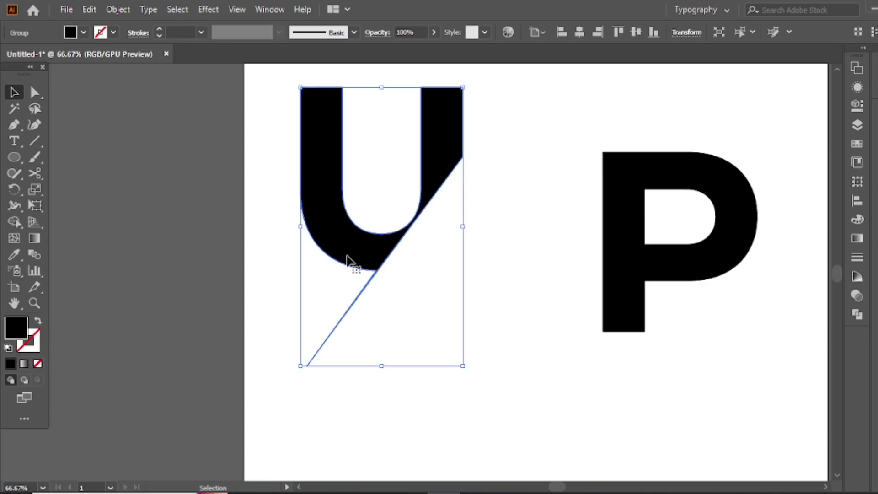
key(a)
click(463, 156)
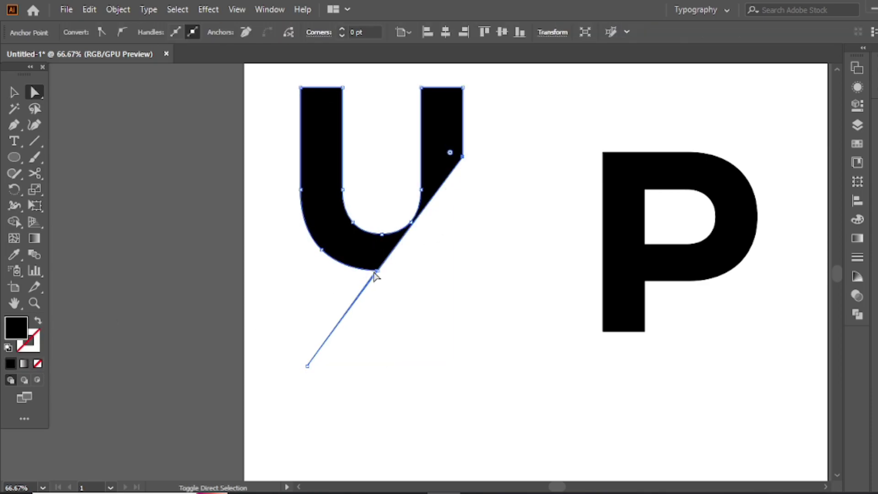
shift+click(377, 270)
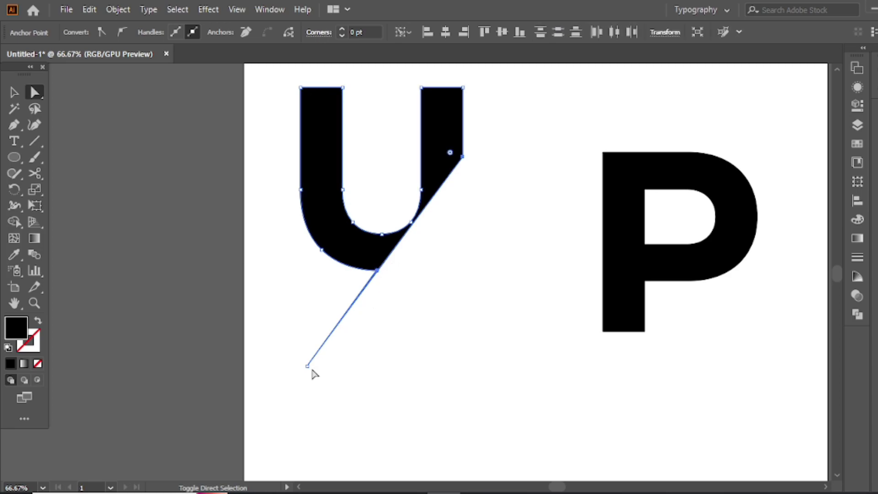
drag(307, 366, 305, 391)
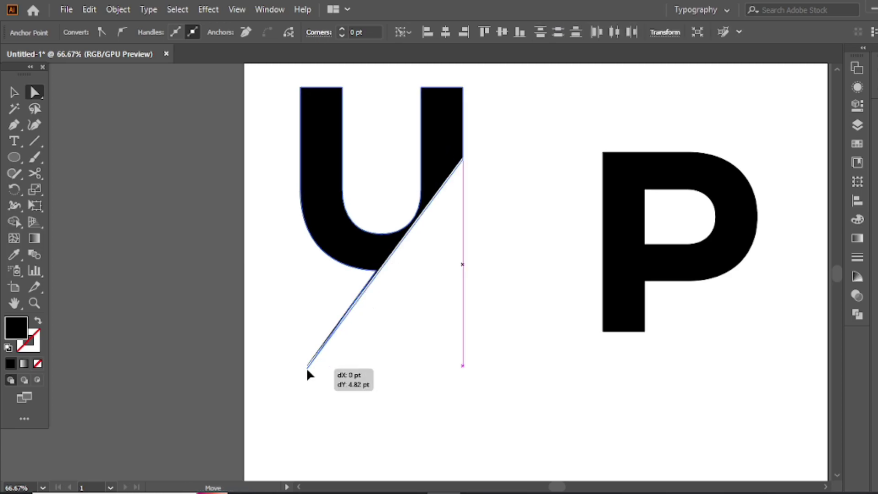
click(415, 346)
scroll(450, 284, down, 1)
scroll(449, 277, down, 1)
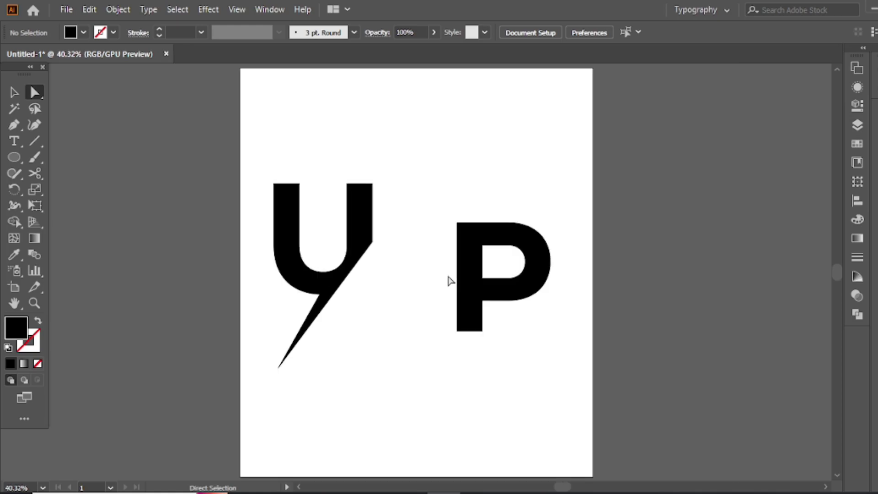
Step: Move the P up toward the U and draw a diagonal line across its top-left corner
key(v)
drag(489, 237, 473, 222)
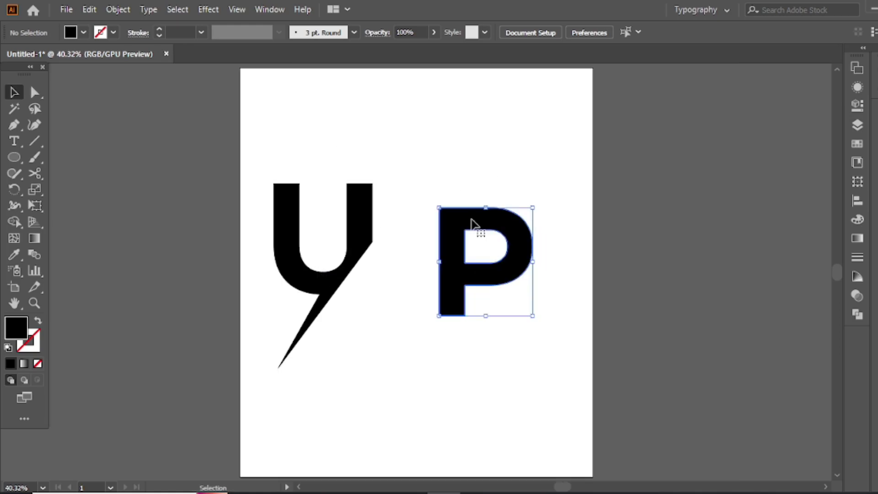
click(496, 177)
key(p)
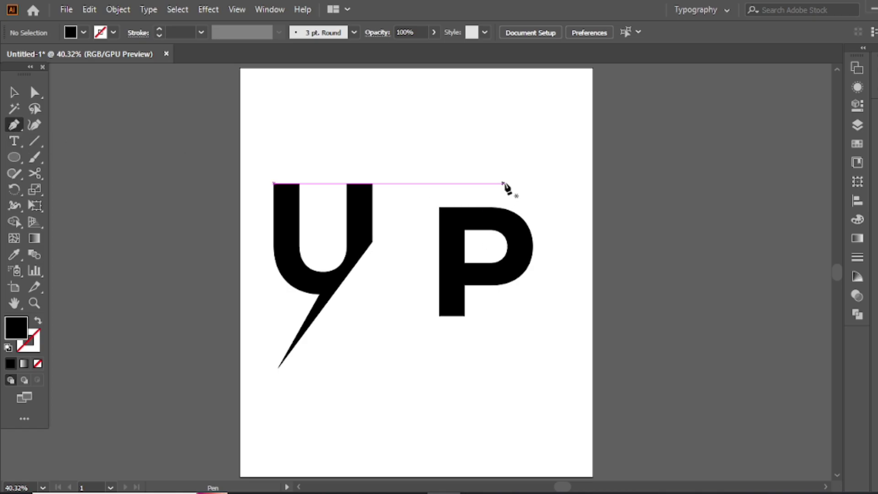
click(513, 166)
click(404, 300)
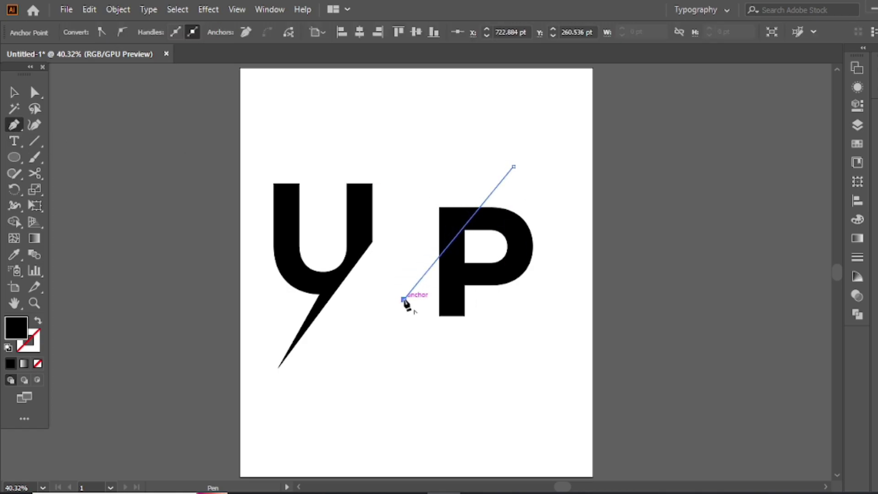
key(v)
Step: Delete the P's corner triangle and the line's stray piece with Shape Builder
shift+click(437, 286)
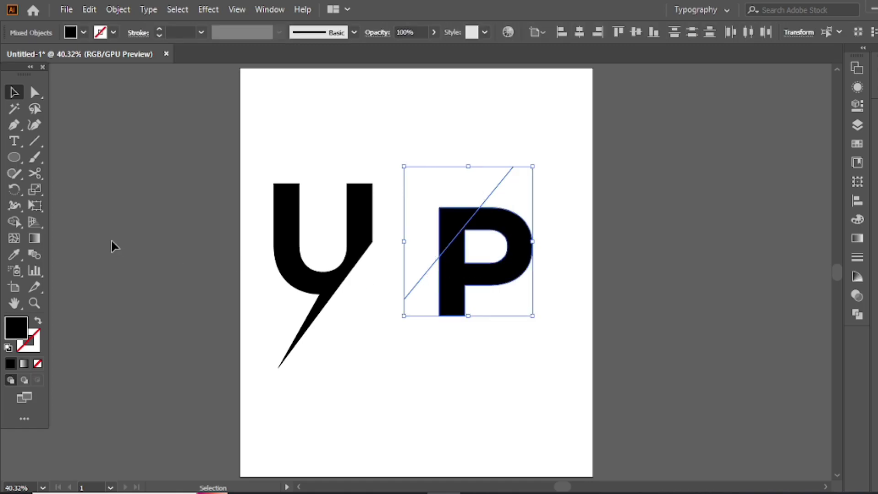
click(14, 222)
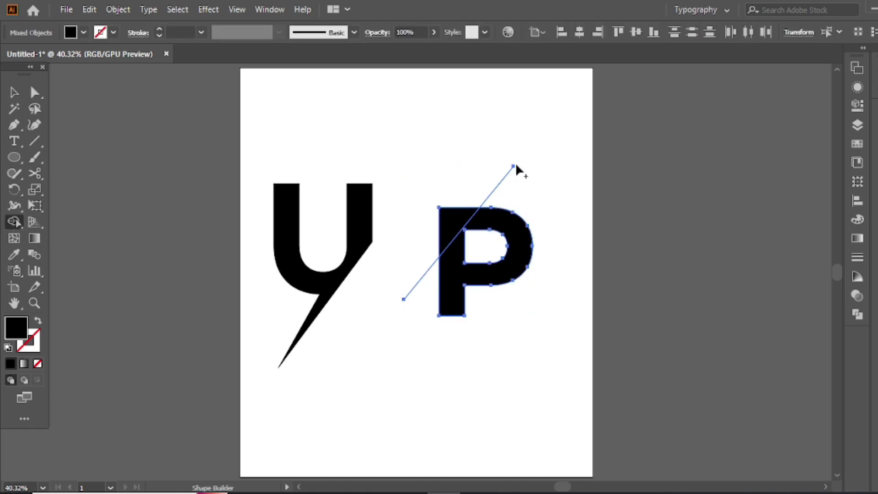
alt+click(421, 278)
alt+click(457, 223)
key(v)
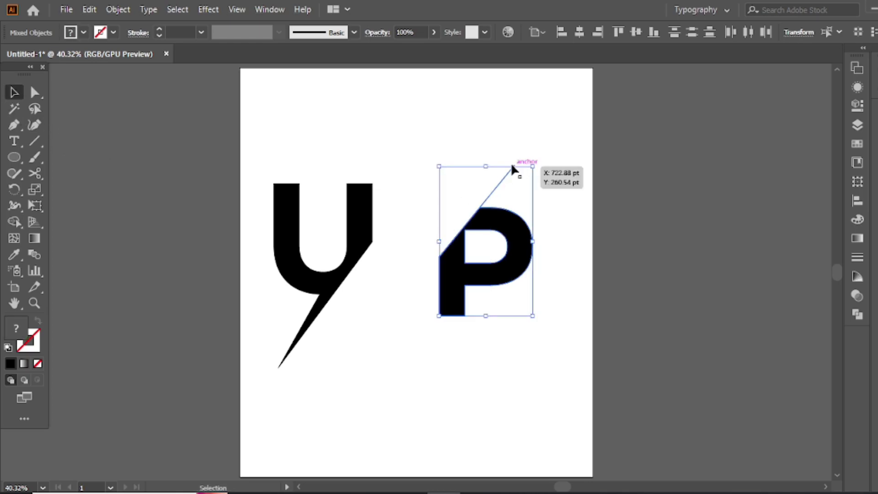
key(a)
click(440, 257)
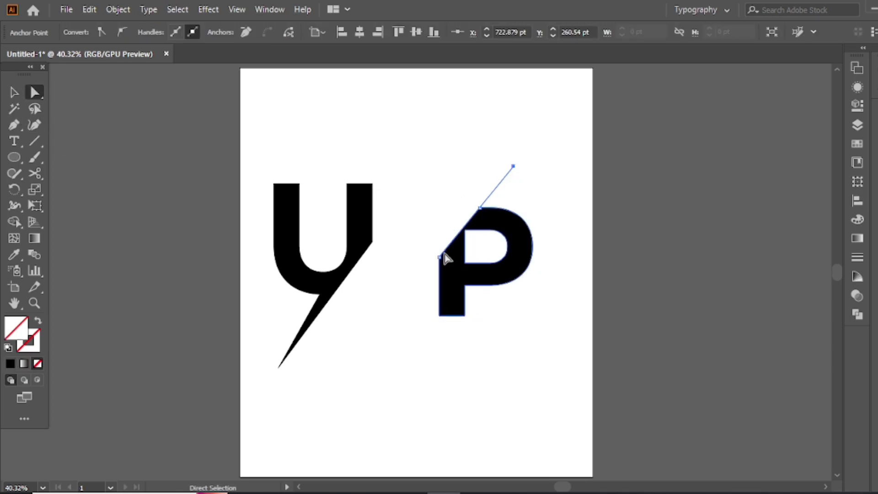
Step: Draw a thin sliver along the P's diagonal edge and merge it into the P
click(12, 130)
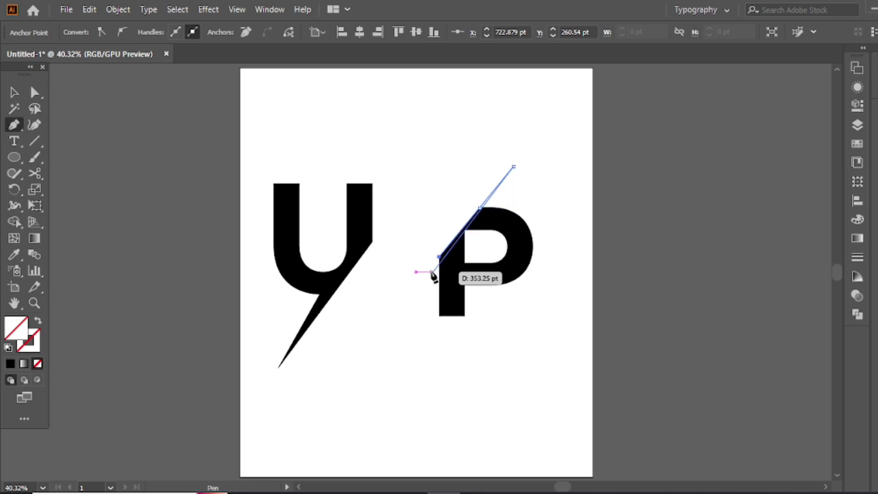
alt+scroll(455, 254, up, 3)
drag(459, 248, 435, 257)
key(v)
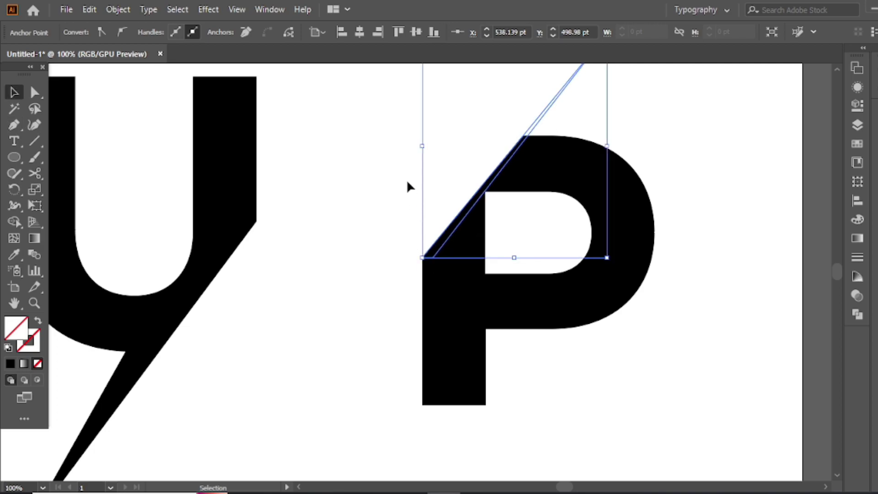
key(ctrl+0)
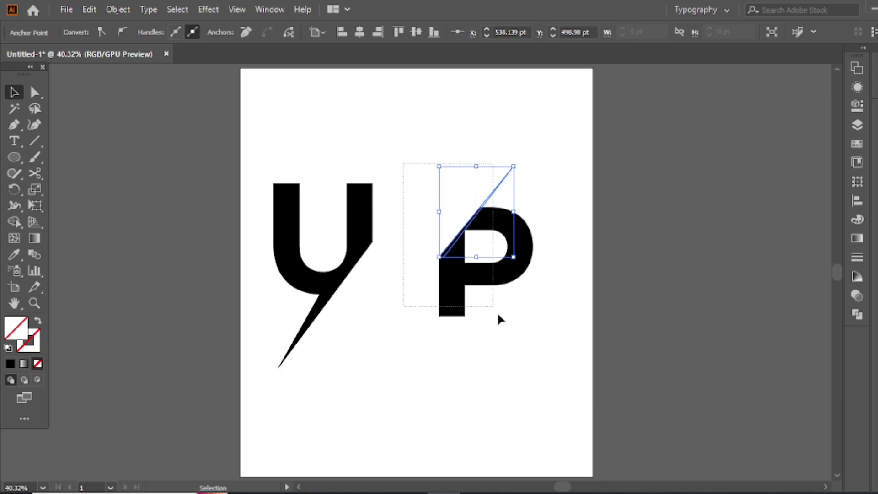
shift+click(453, 309)
click(14, 222)
scroll(435, 197, up, 4)
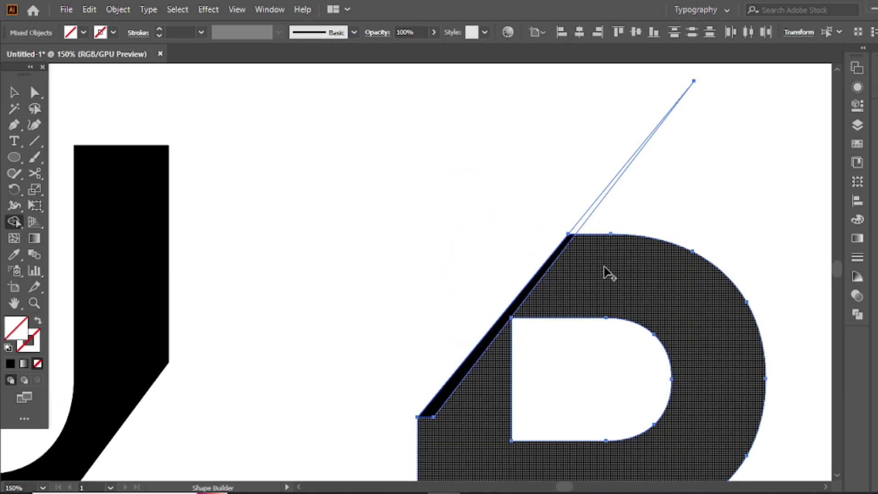
drag(570, 233, 457, 314)
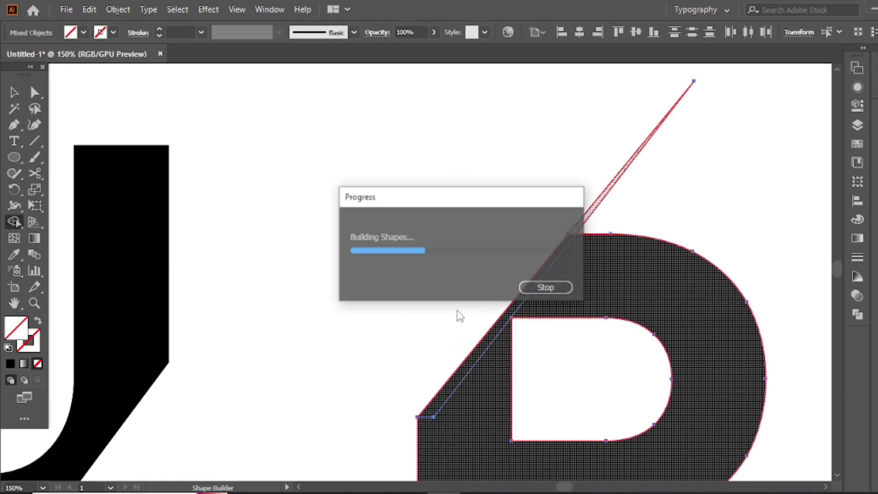
scroll(471, 249, down, 2)
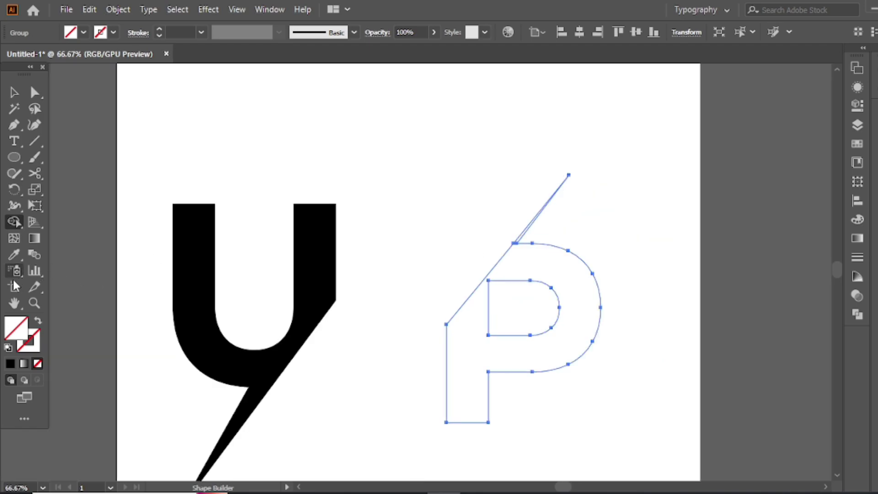
Step: Make the P solid black and raise its left corner anchor into an upward spike
click(9, 347)
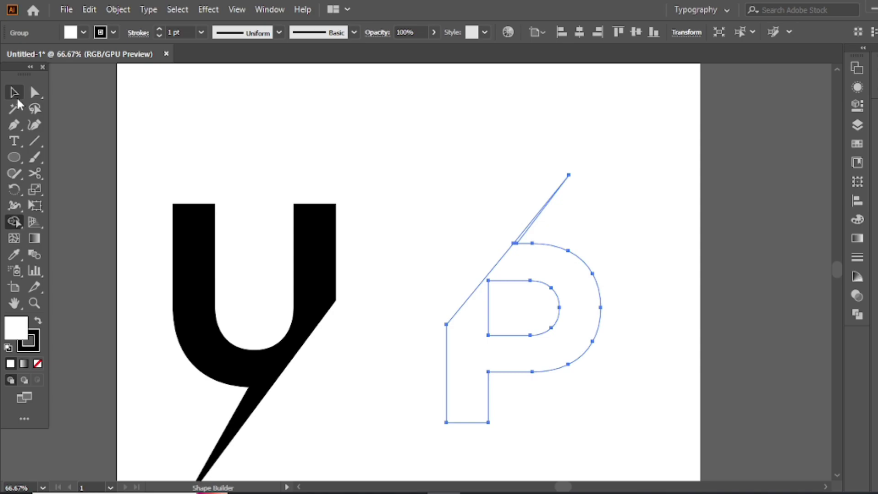
click(15, 93)
click(7, 349)
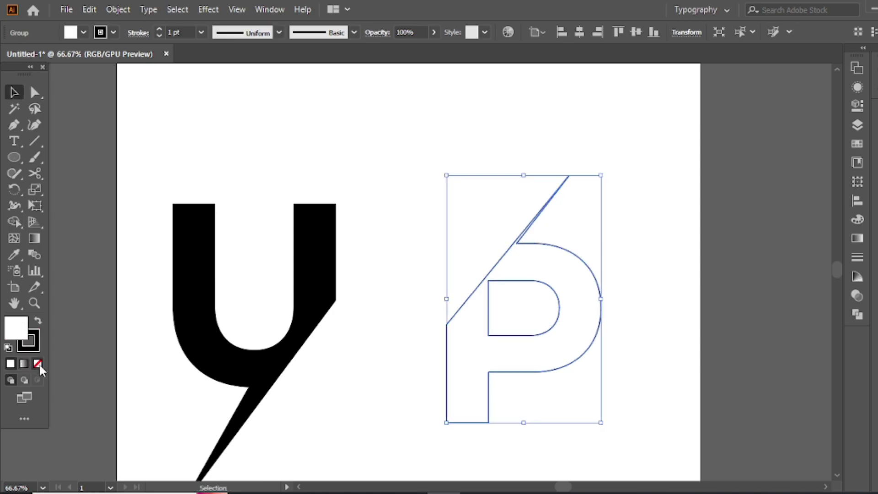
click(39, 322)
key(a)
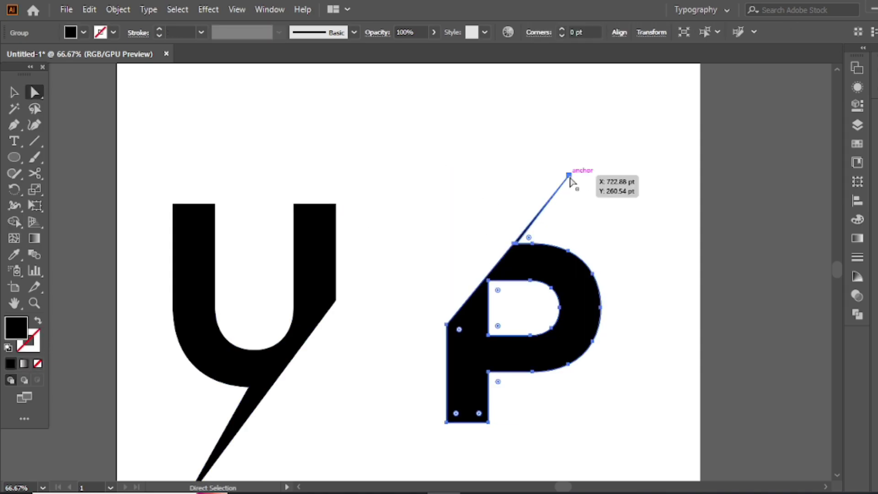
click(514, 261)
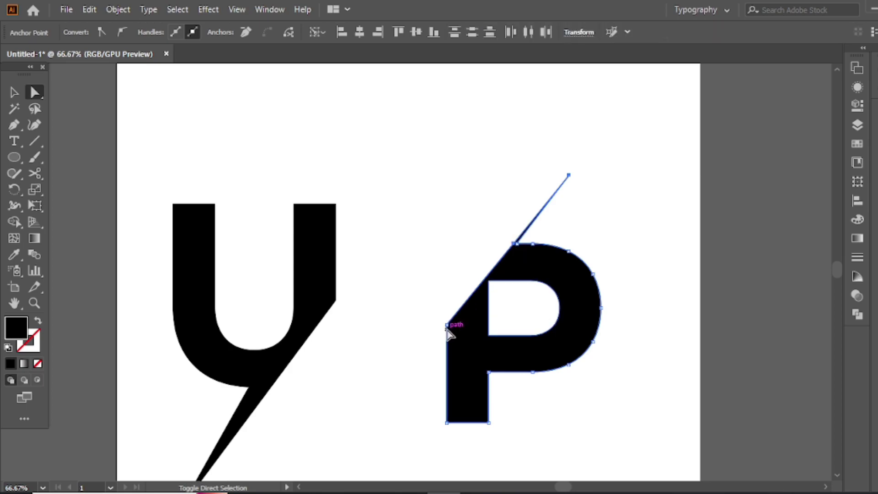
drag(447, 326, 447, 308)
key(v)
click(578, 185)
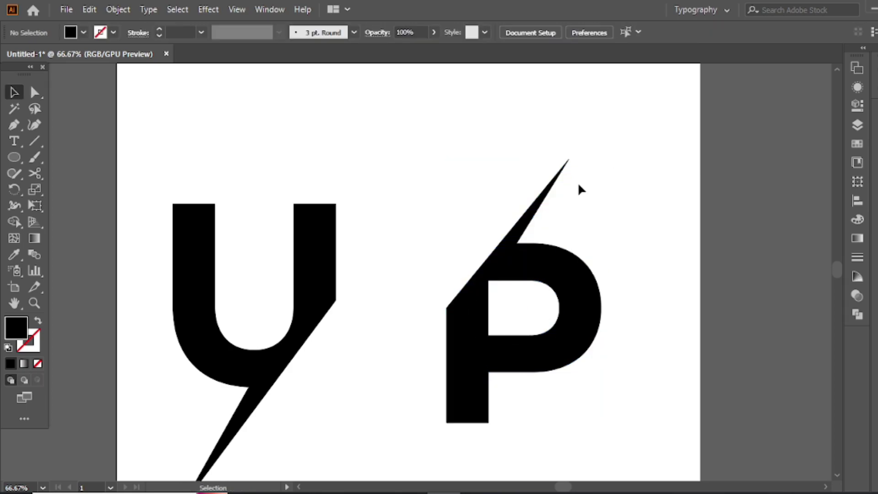
key(ctrl+0)
Step: Move the P beneath the U and pull its spike tip up to the U's corner
drag(530, 231, 365, 361)
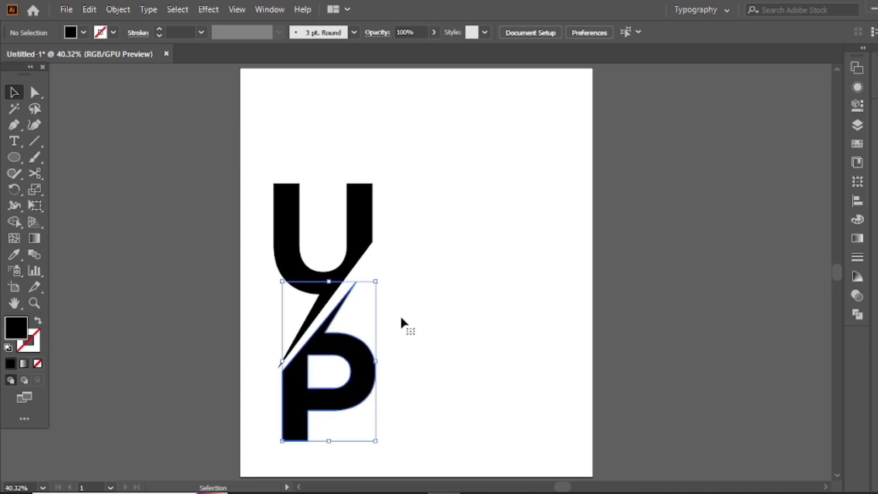
key(a)
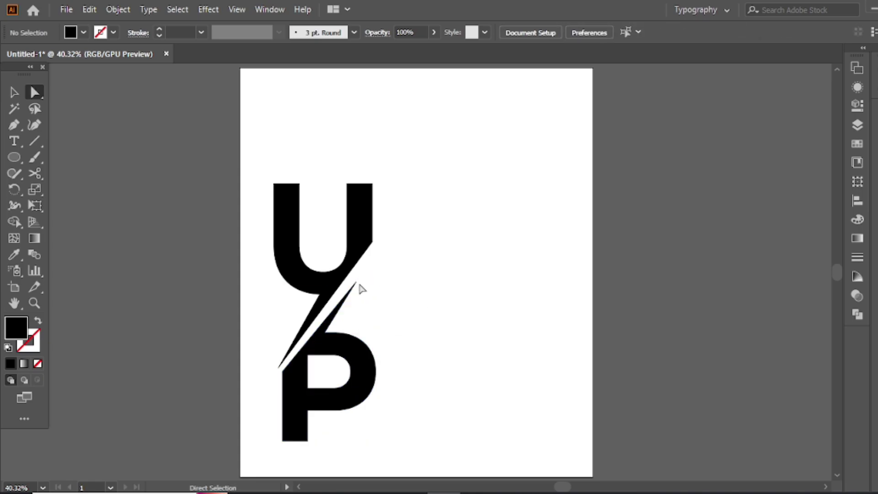
drag(356, 283, 373, 257)
click(441, 235)
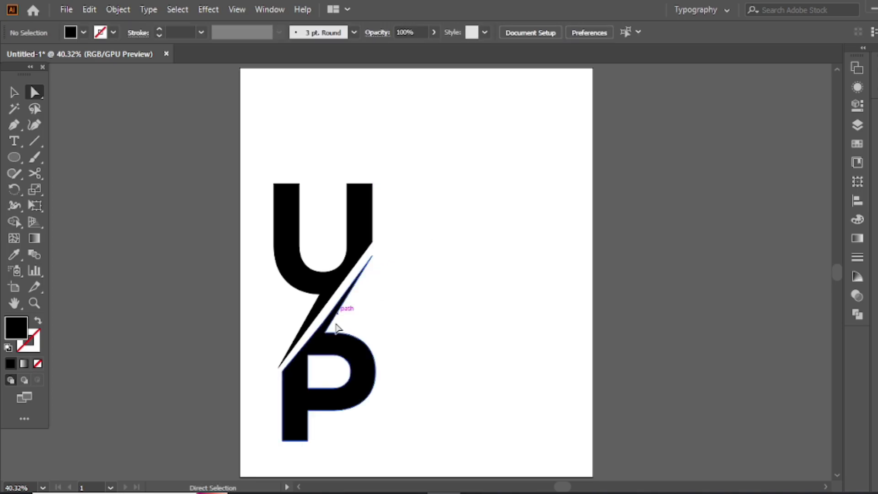
drag(326, 346, 328, 341)
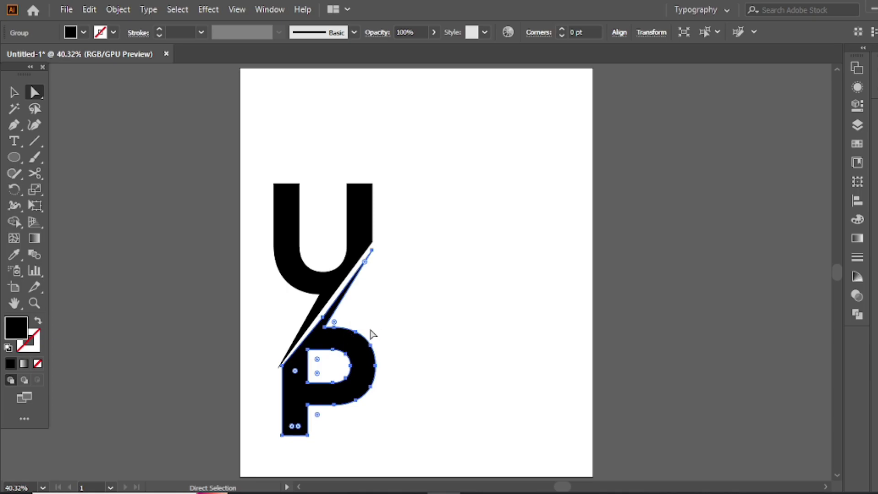
click(390, 264)
drag(372, 250, 376, 246)
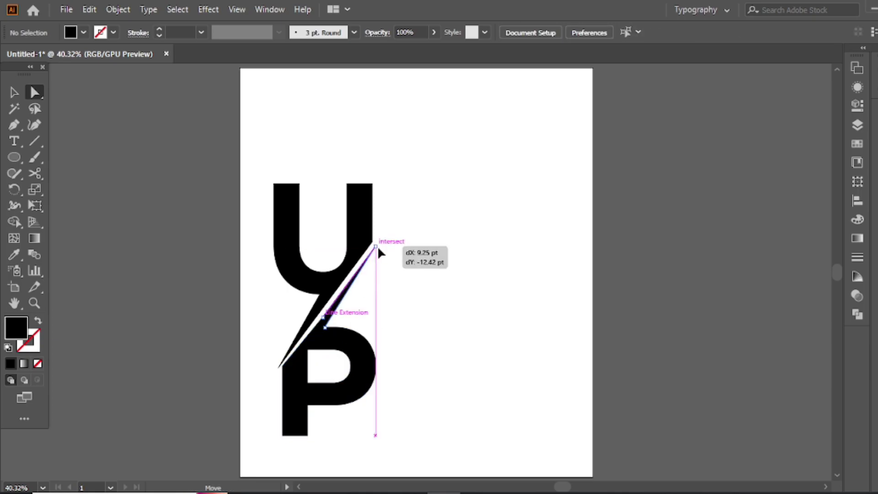
click(332, 334)
Step: Straighten the P's diagonal edge so it runs parallel to the U's slash with an even gap
alt+scroll(322, 327, up, 5)
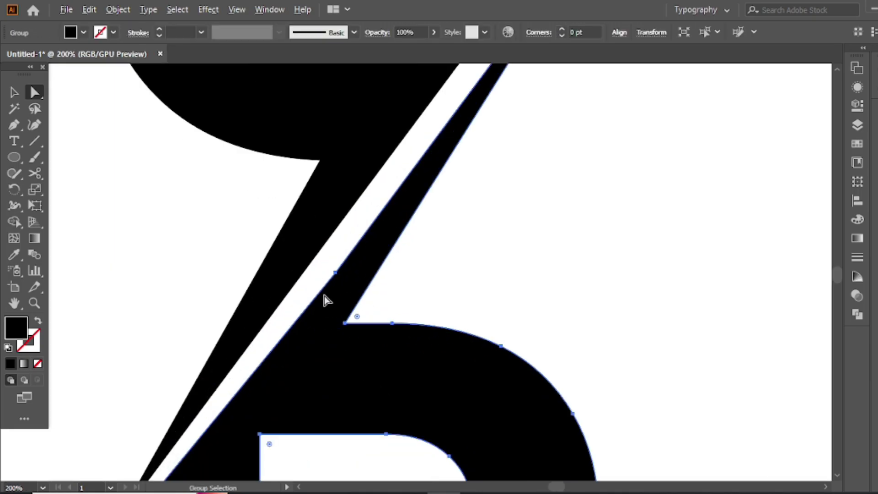
drag(338, 276, 331, 275)
click(423, 267)
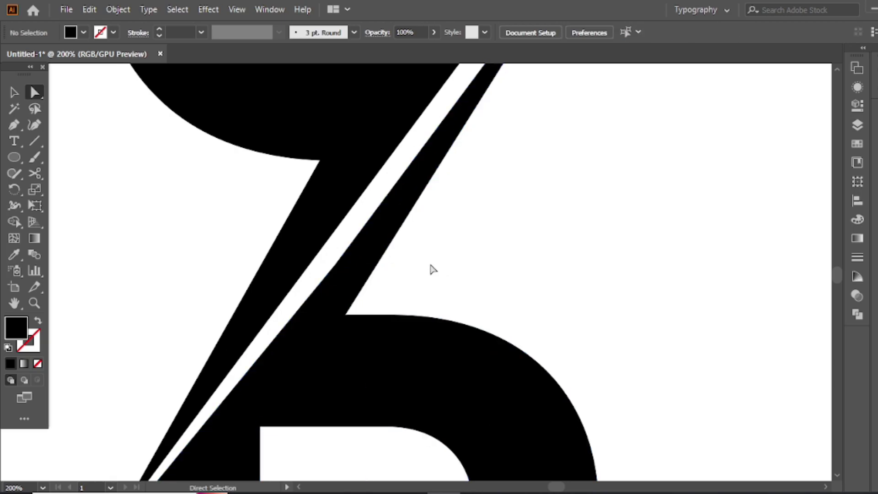
drag(333, 354, 496, 194)
drag(291, 359, 295, 338)
click(598, 122)
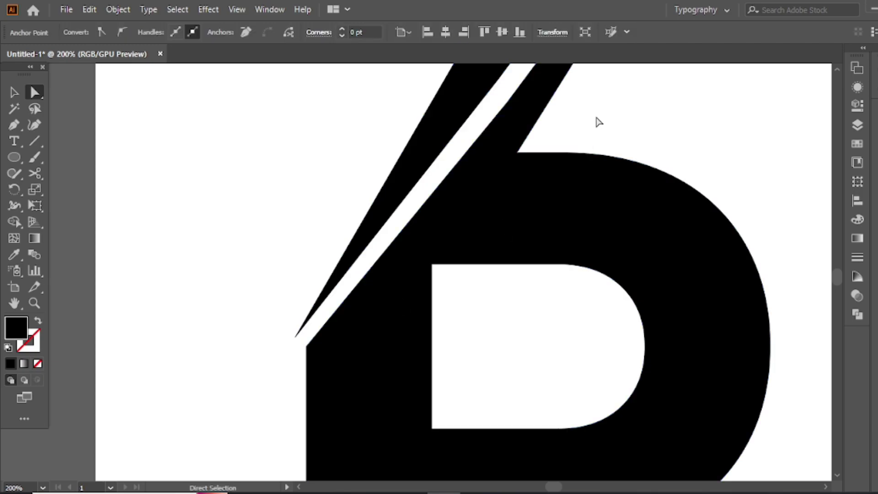
drag(537, 165, 384, 235)
scroll(392, 281, down, 2)
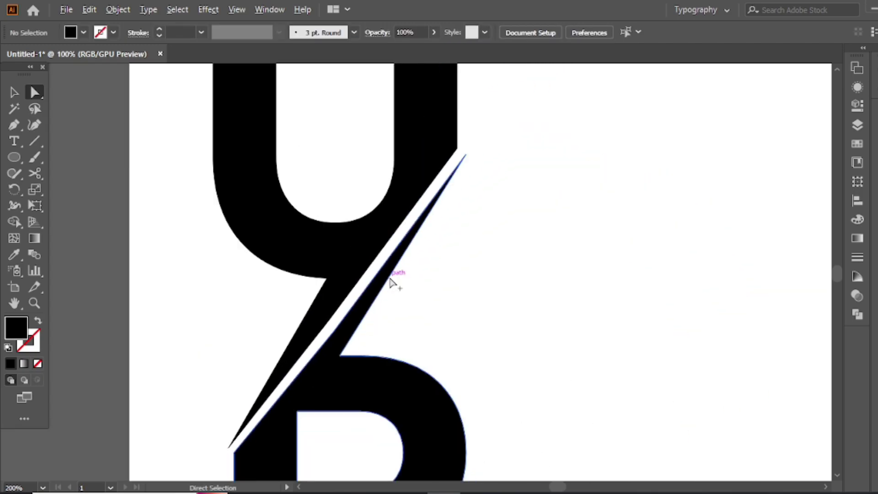
scroll(564, 233, down, 2)
scroll(525, 245, down, 1)
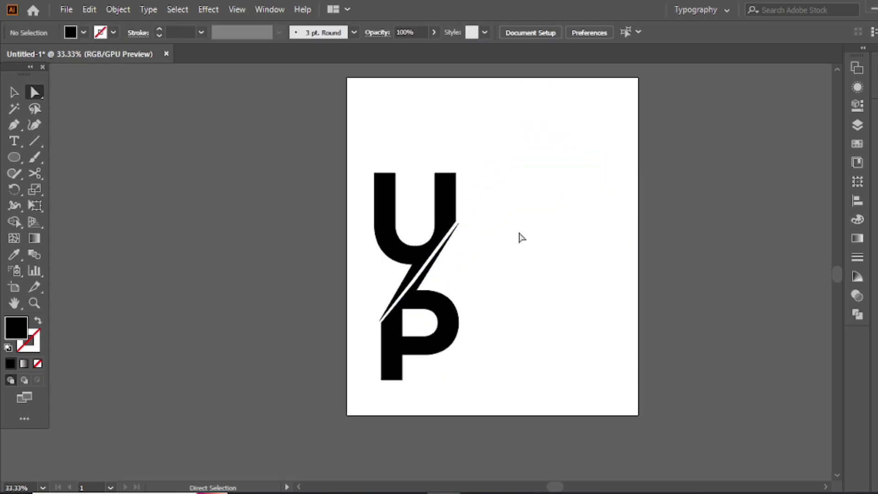
key(v)
scroll(520, 234, up, 1)
Step: Move the U and P logotype toward the artboard centre and shrink it slightly
drag(443, 202, 275, 420)
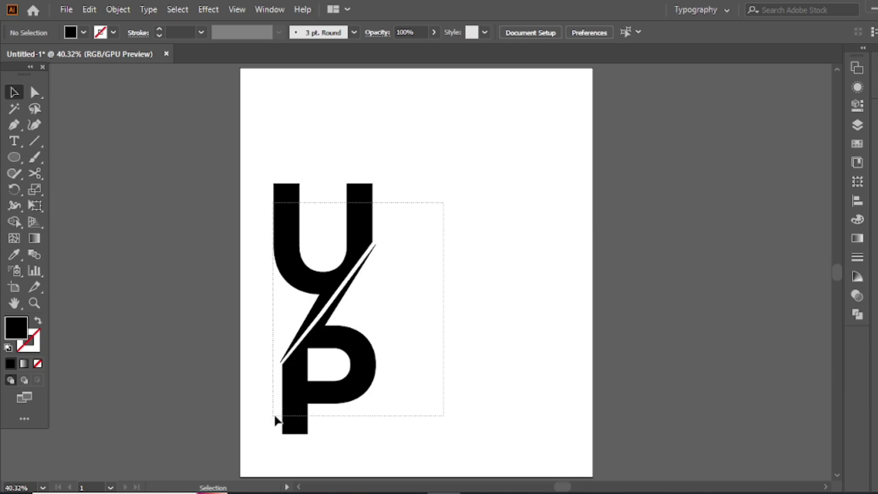
drag(330, 345, 416, 303)
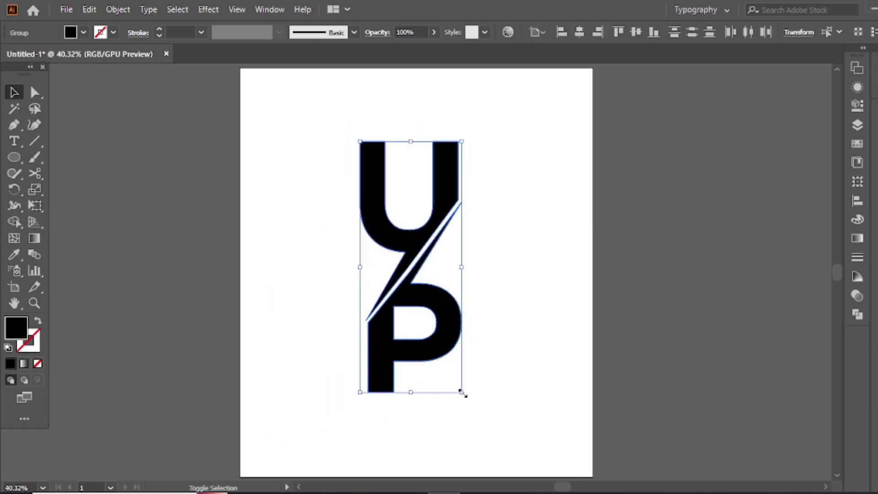
mouse_move(462, 392)
mouse_down()
mouse_move(451, 344)
mouse_move(464, 371)
mouse_up()
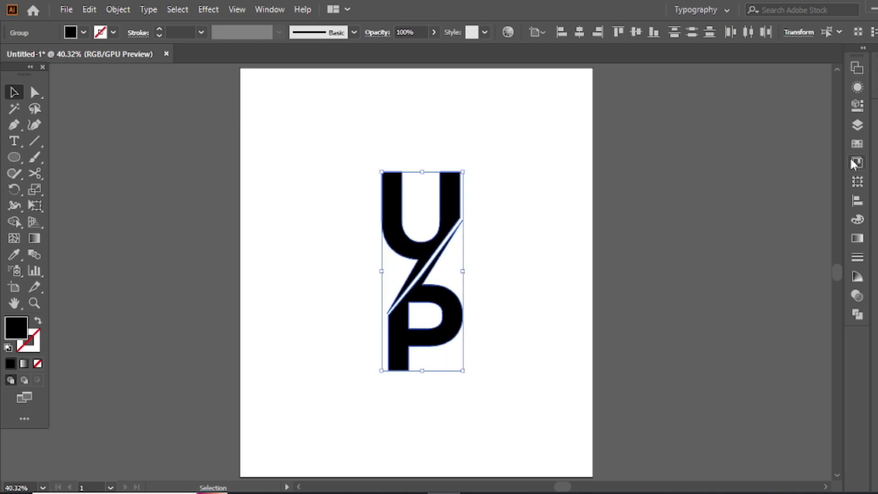
Step: Fill the U and its slash red and the P dark grey from the Swatches
click(857, 145)
click(517, 236)
click(459, 212)
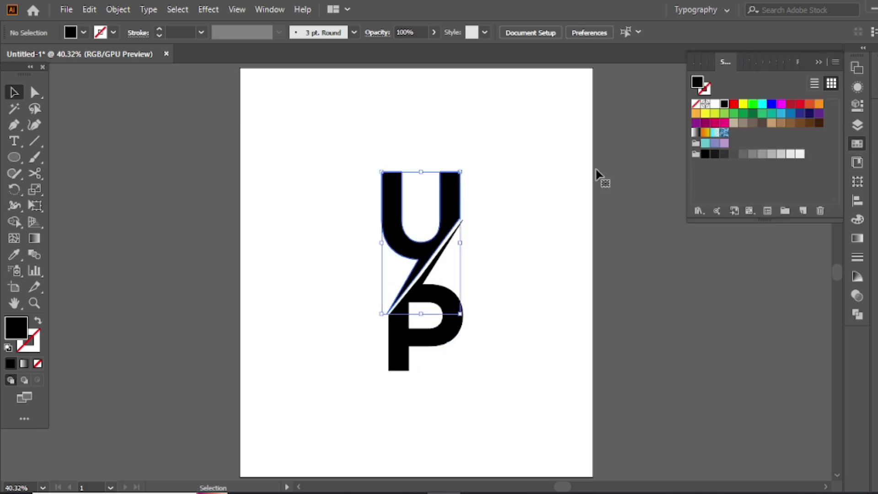
click(734, 104)
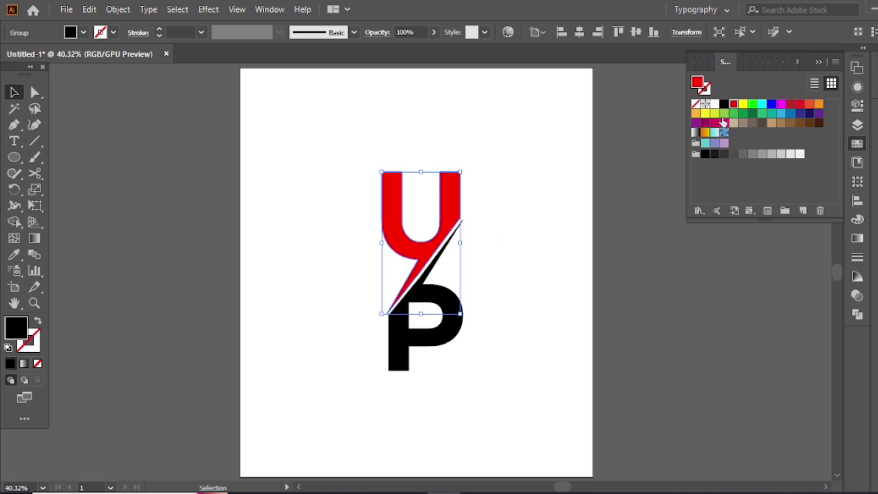
click(454, 315)
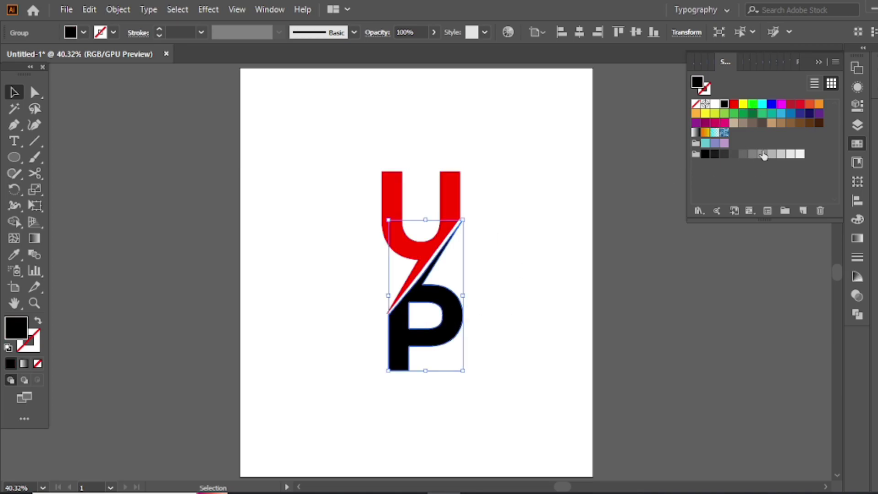
click(734, 154)
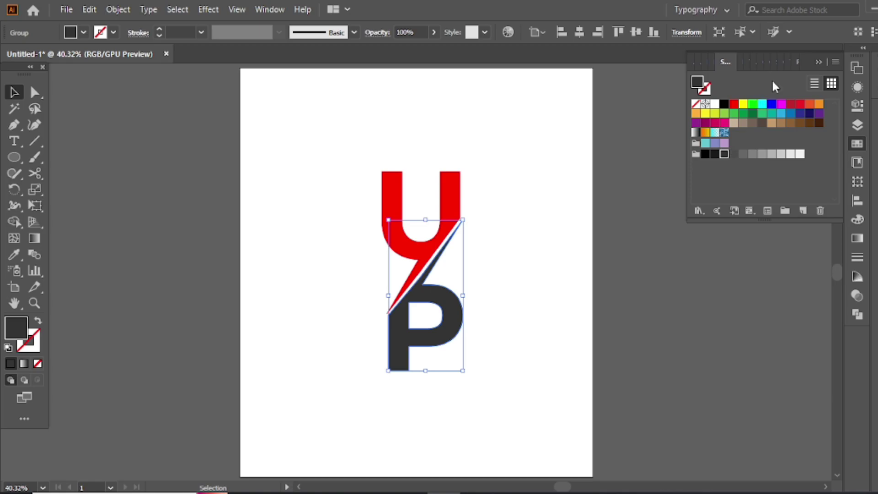
click(821, 64)
Step: Scale up the U and P together and group them
drag(505, 147, 347, 375)
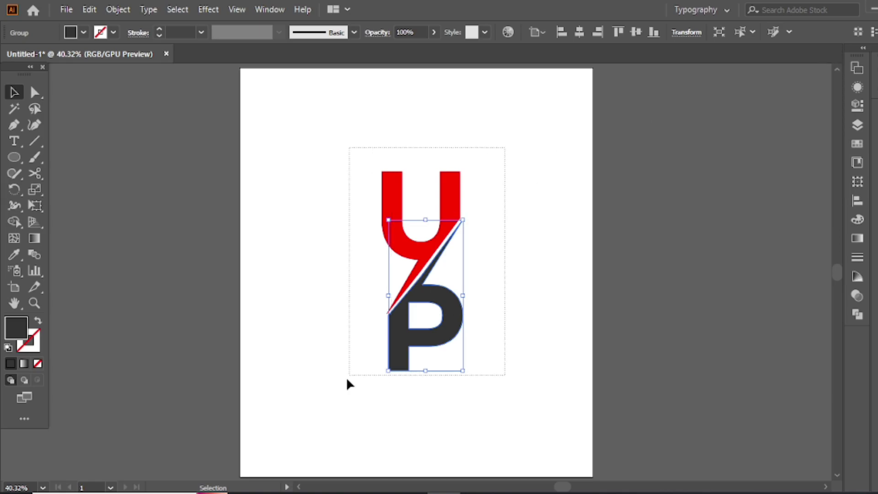
drag(464, 373, 469, 378)
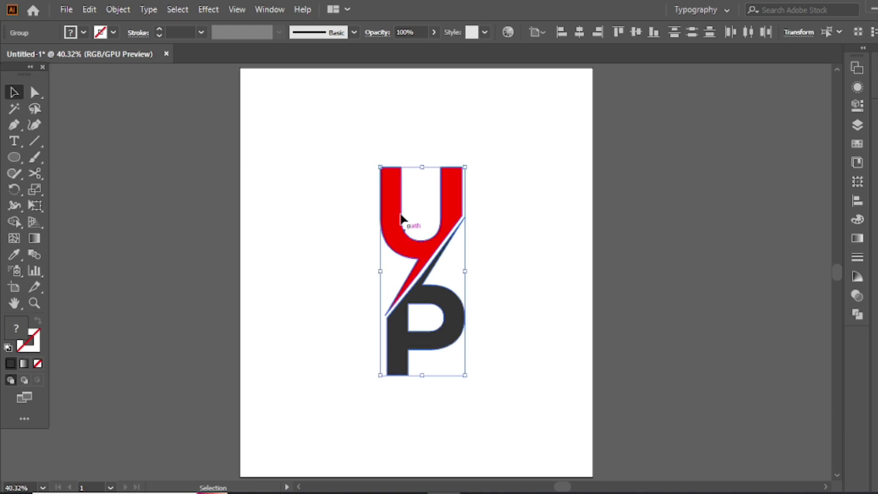
right_click(402, 222)
click(418, 271)
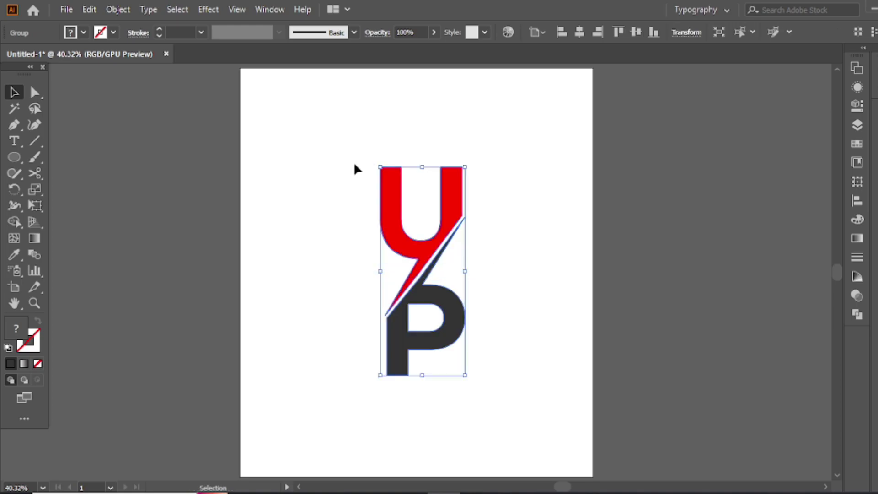
click(354, 169)
Step: Draw a circle around the letters and turn it into a thick, enlarged dark-grey ring
key(l)
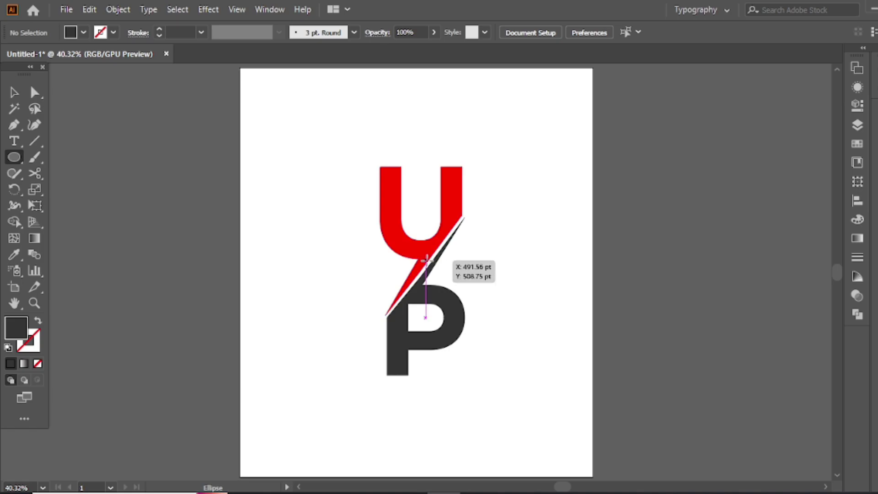
drag(429, 261, 498, 390)
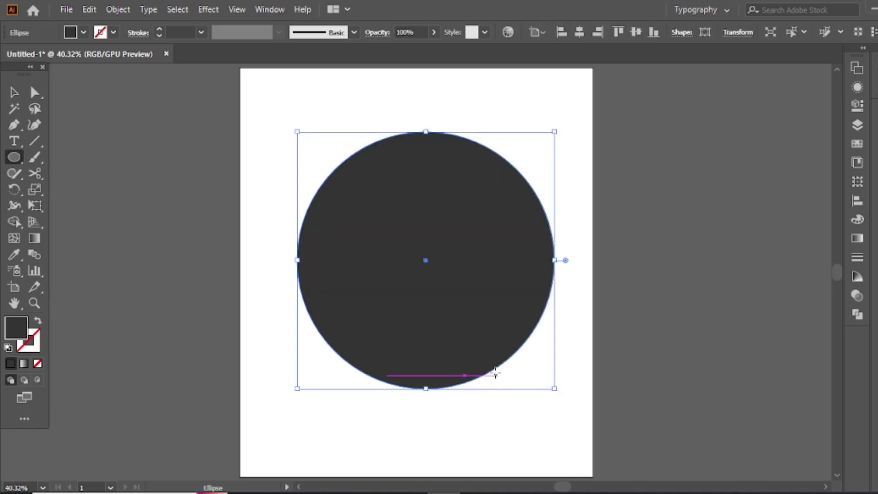
key(v)
click(40, 324)
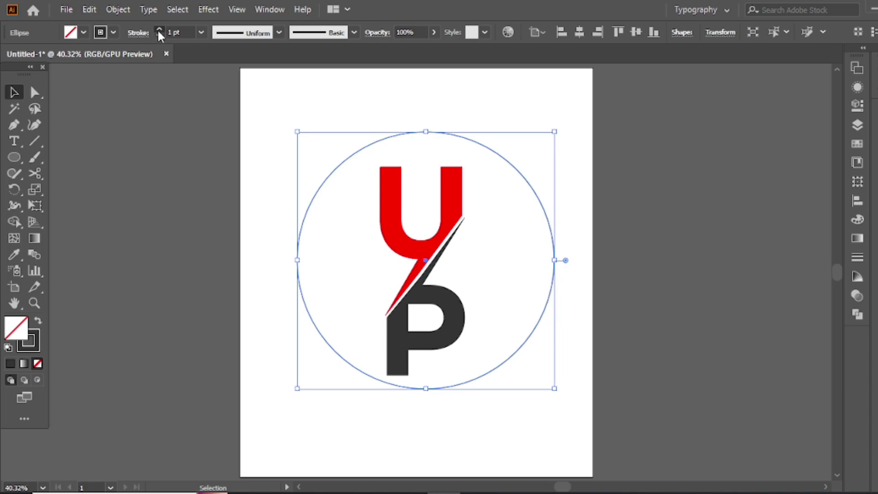
drag(157, 29, 158, 31)
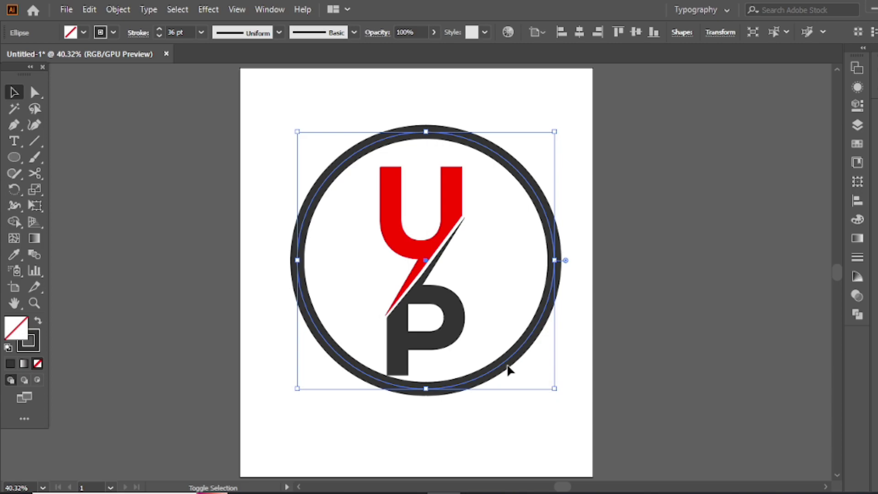
drag(555, 389, 561, 394)
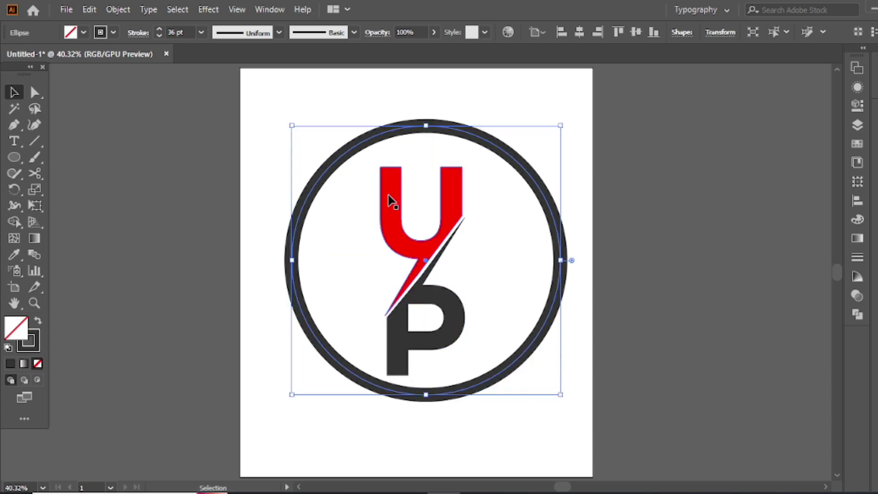
Step: Select all the artwork and centre it horizontally and vertically on the page
key(ctrl+a)
click(580, 32)
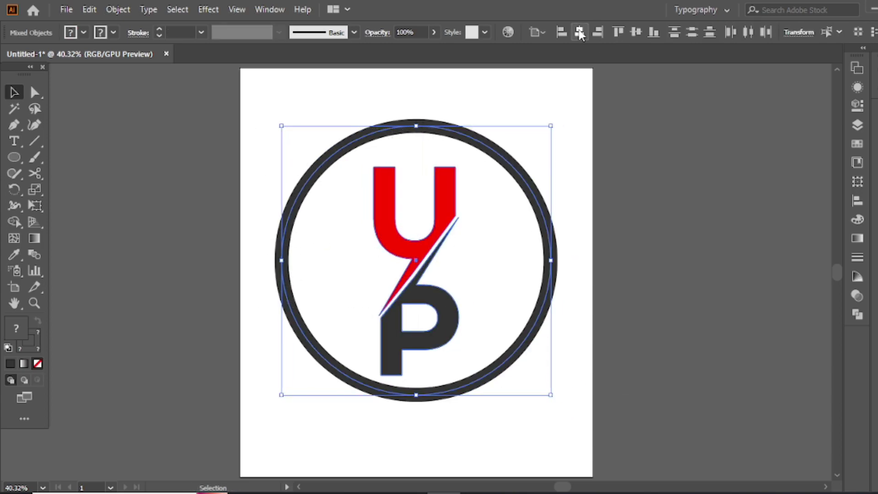
click(635, 32)
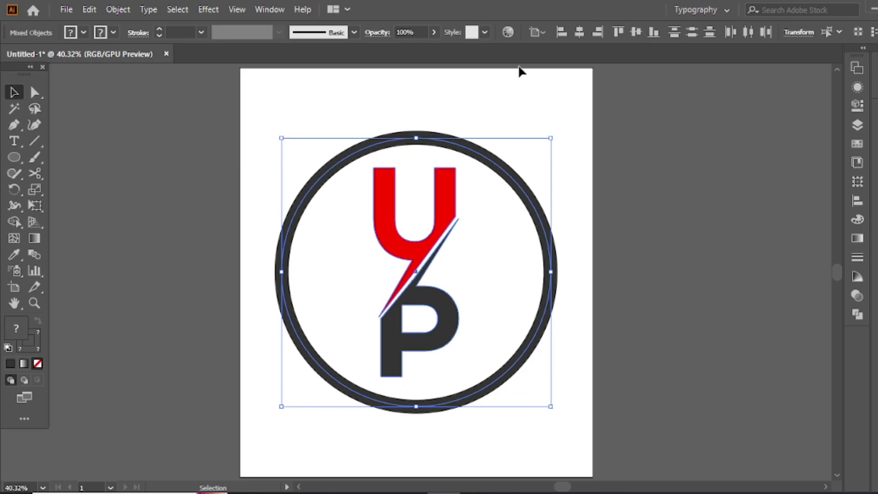
click(529, 121)
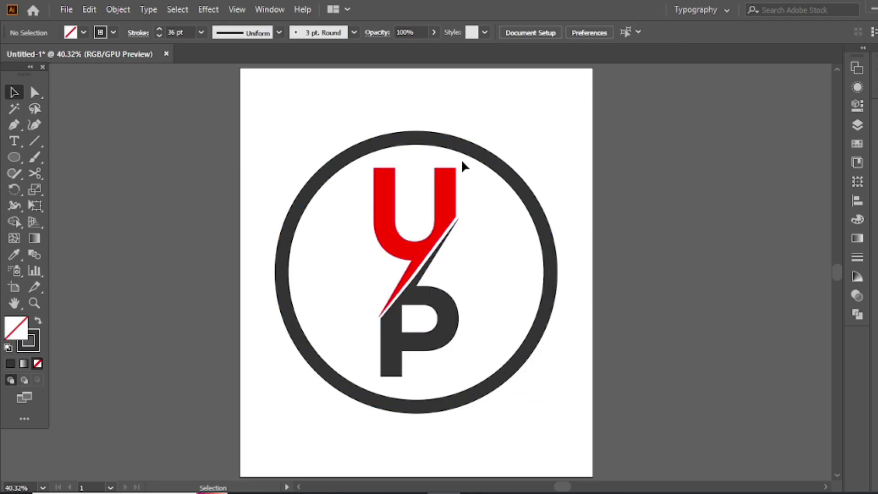
Step: Expand the outer ring into shapes and colour it with the U's red
click(526, 186)
click(118, 9)
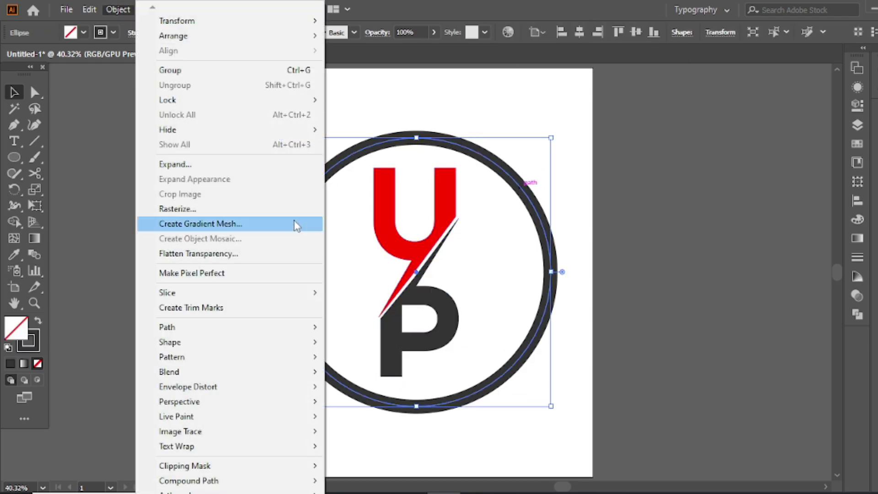
click(202, 169)
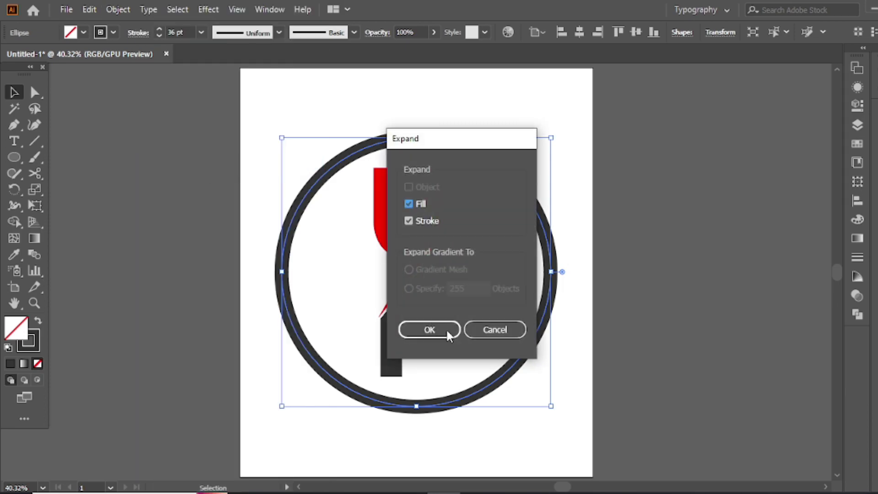
click(446, 329)
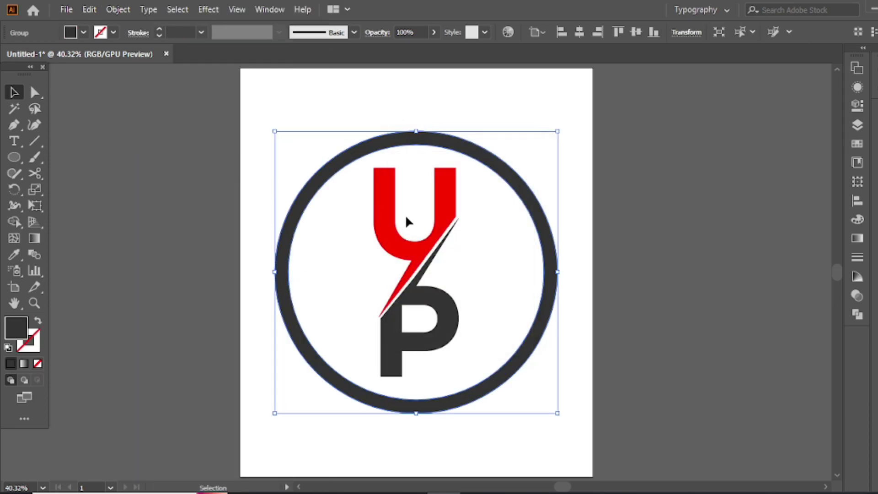
key(i)
click(390, 211)
click(322, 132)
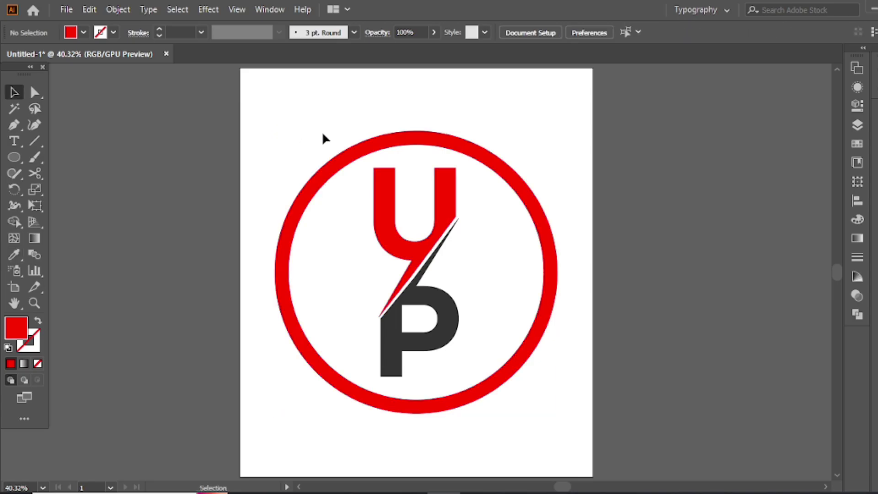
Step: Group all parts of the logo and copy it to the clipboard
mouse_move(405, 299)
mouse_down()
mouse_move(556, 417)
mouse_move(486, 342)
mouse_up()
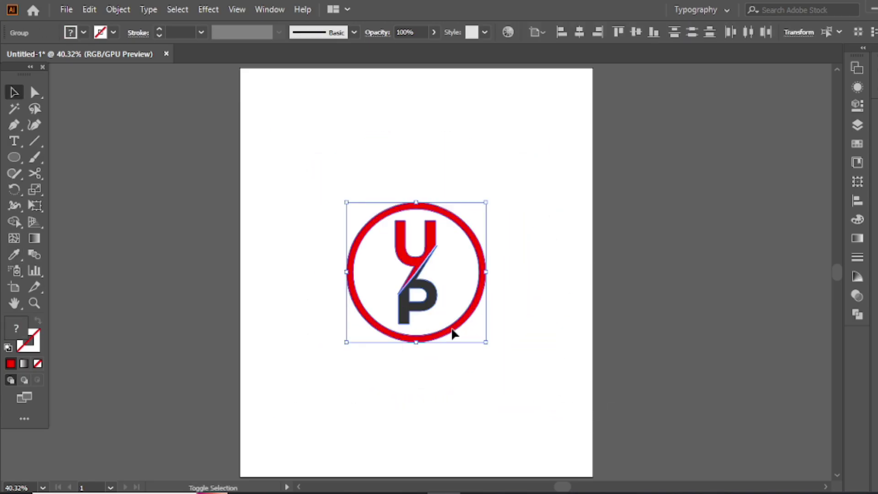
right_click(333, 169)
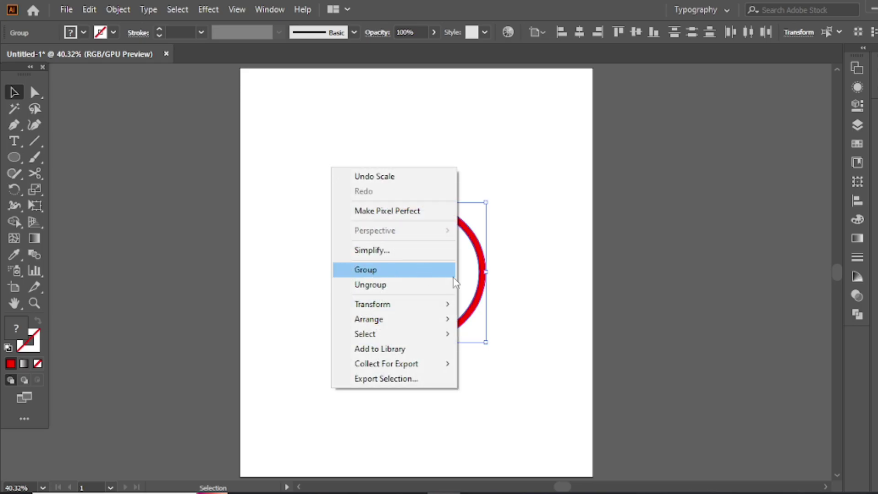
click(373, 269)
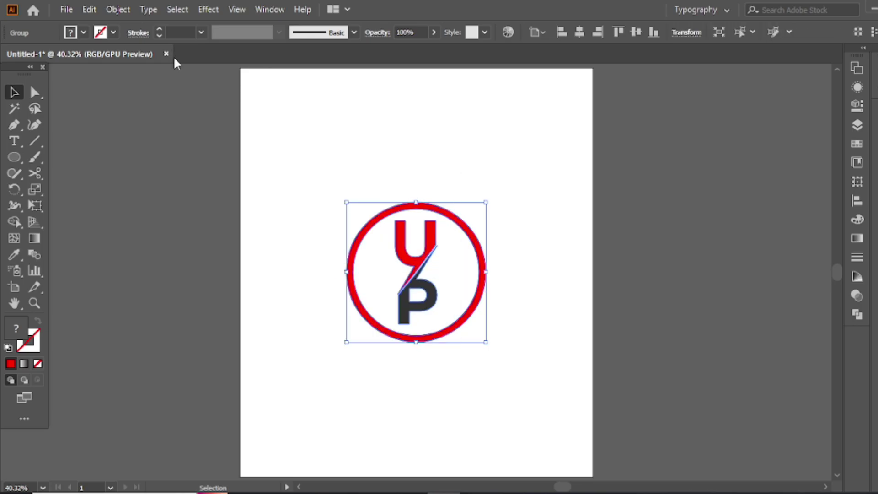
click(89, 10)
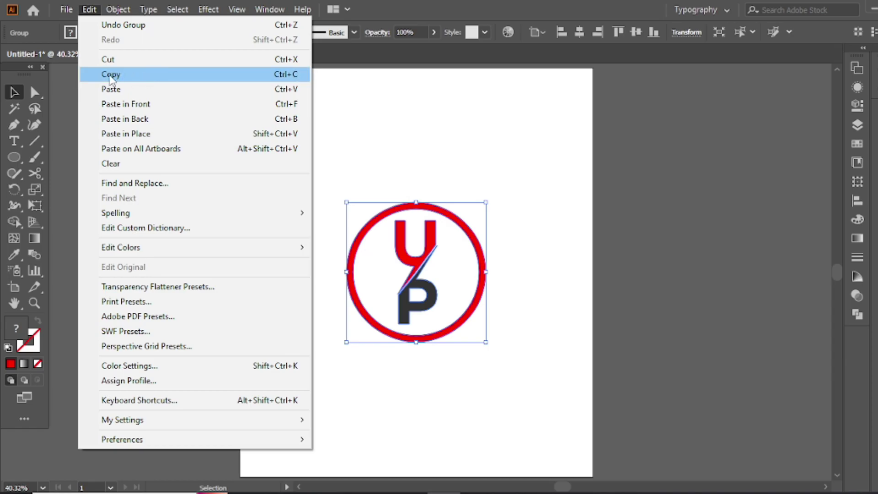
click(133, 77)
click(300, 199)
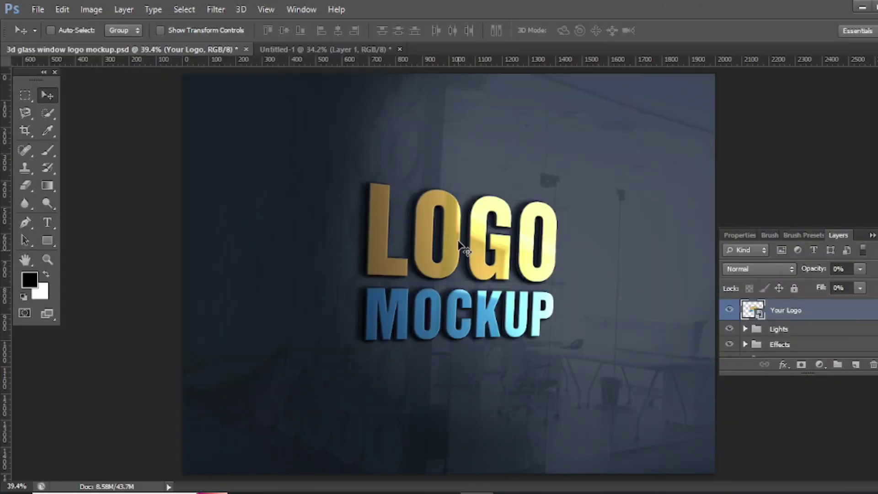
Step: In the Your Logo smart object, hide Preview logo and paste the logo enlarged as a smart object
double_click(753, 311)
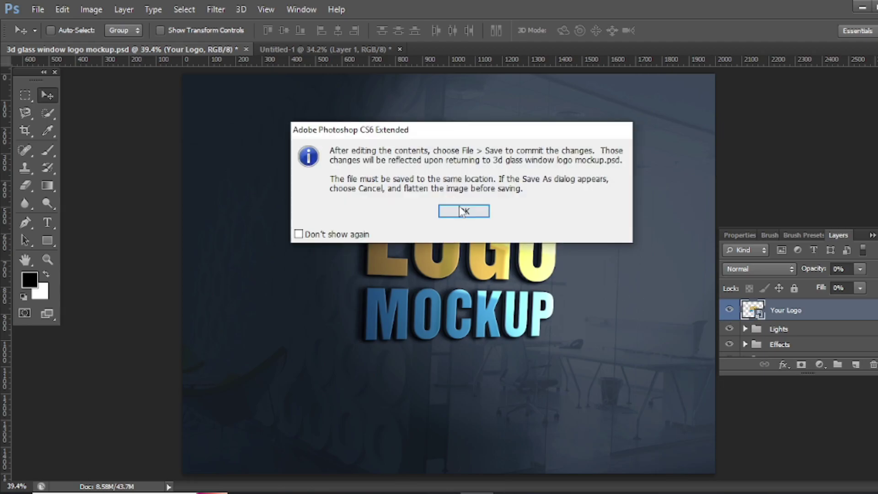
key(Return)
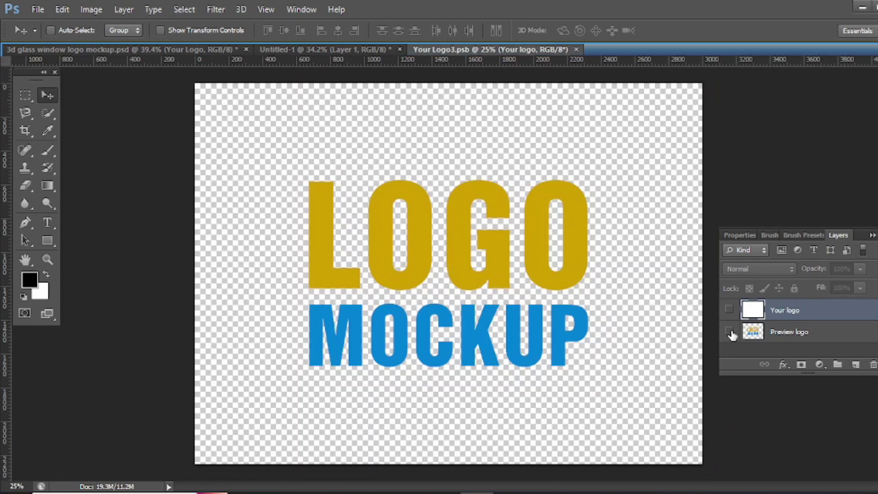
click(730, 332)
key(ctrl+v)
click(506, 163)
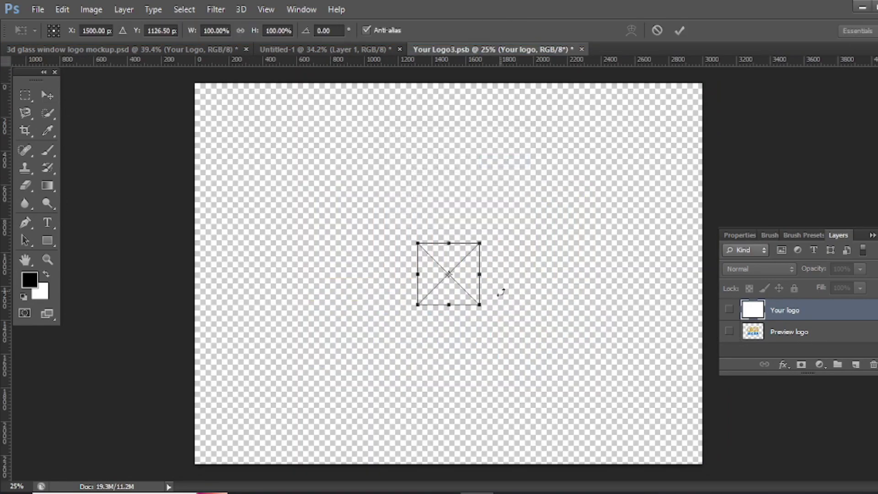
mouse_move(482, 306)
mouse_down()
mouse_move(601, 400)
mouse_move(631, 435)
mouse_up()
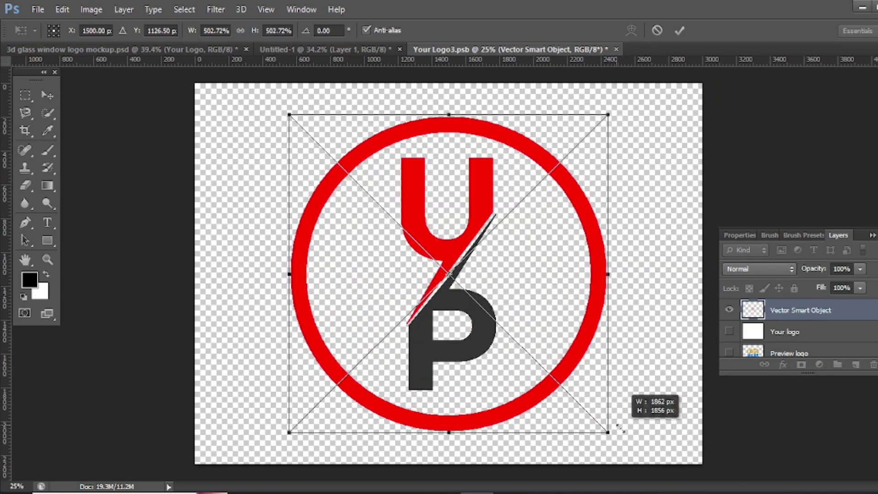
Step: Close the logo .psb, committing the placement and saving changes to update the mockup
key(ctrl+w)
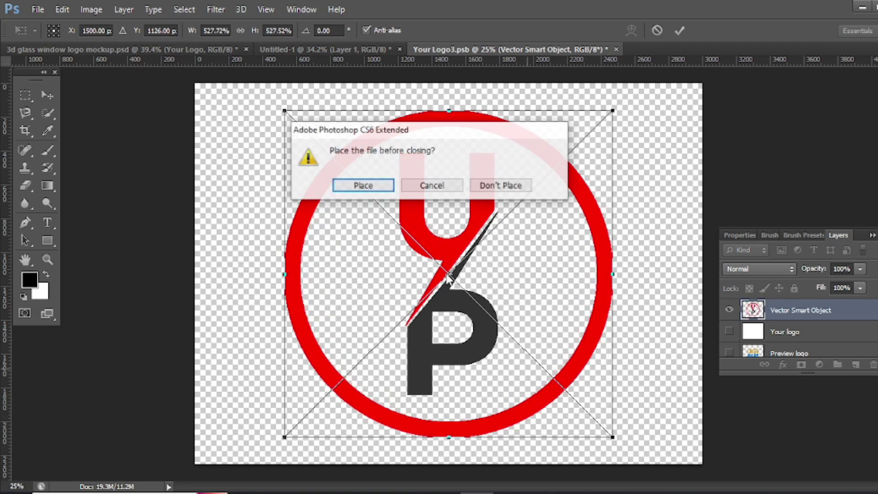
click(352, 186)
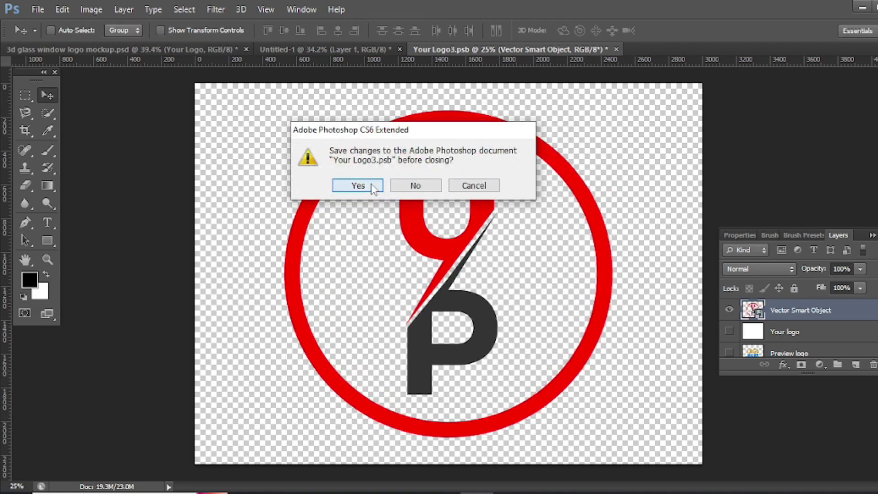
click(359, 186)
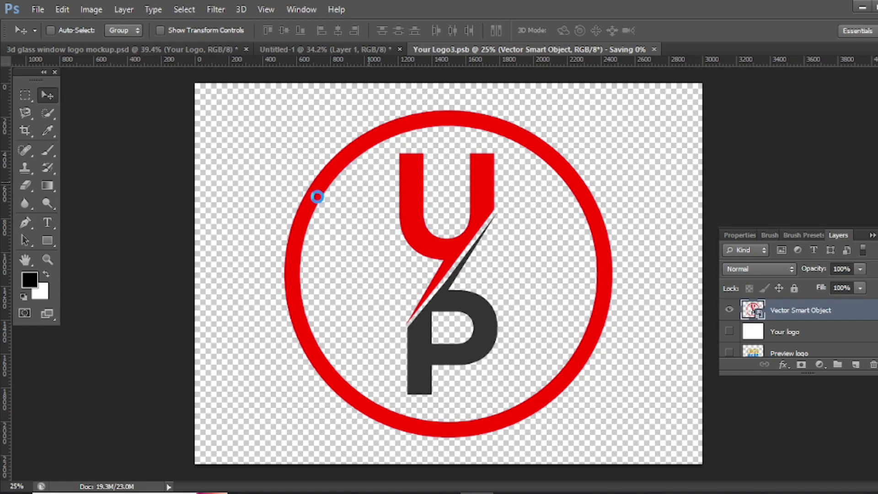